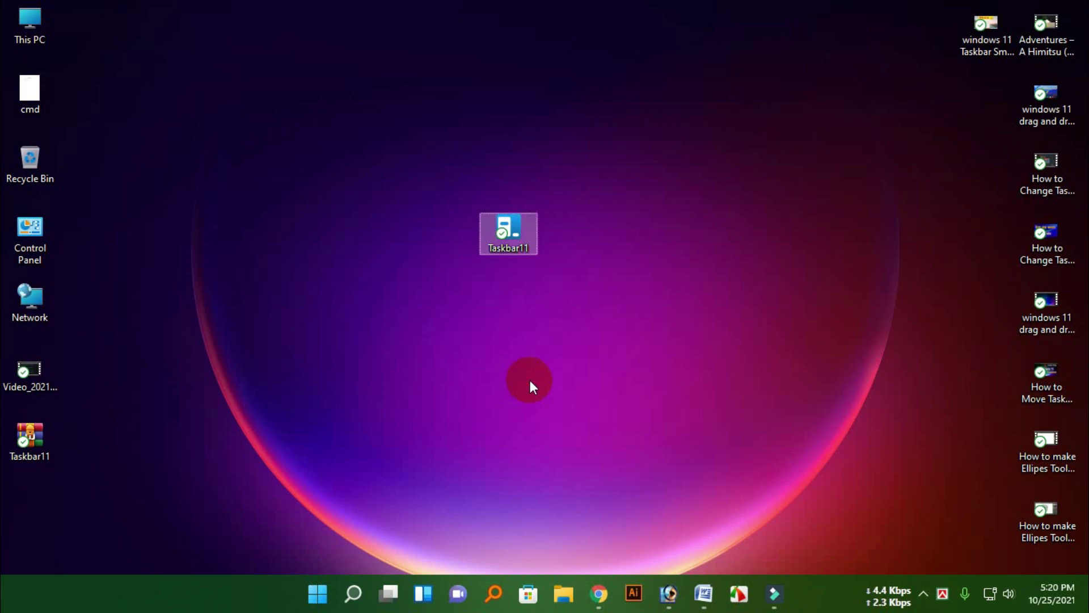
left_click(532, 387)
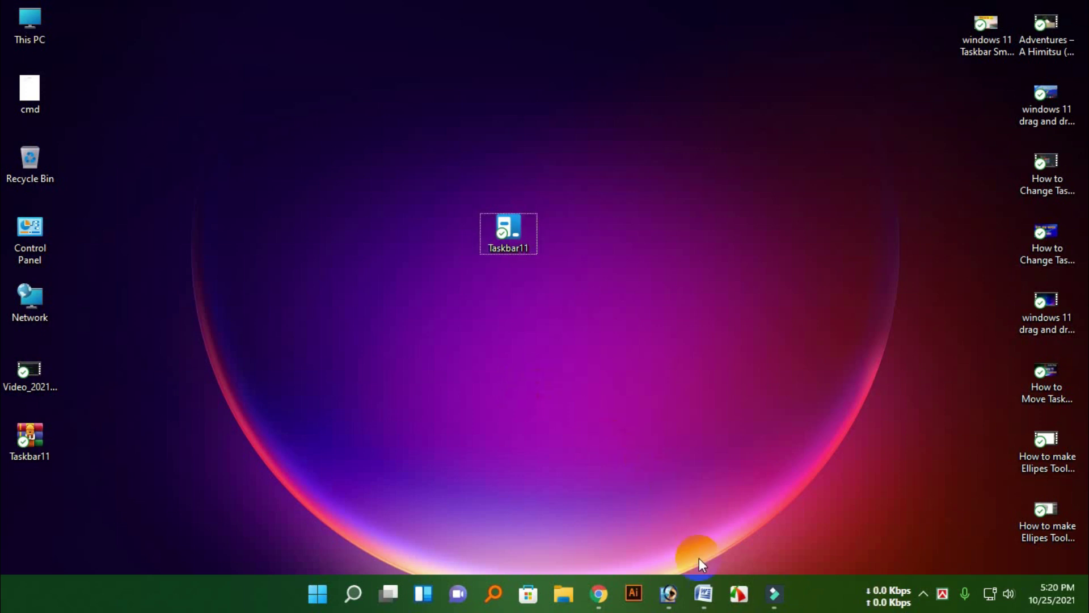
left_click(705, 595)
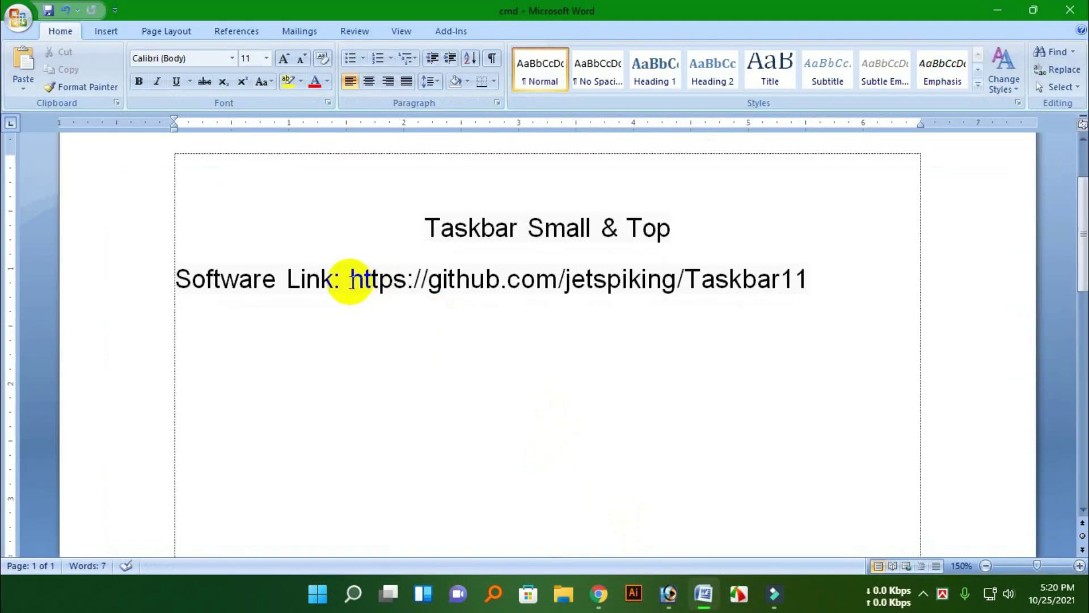
left_click_drag(811, 278, 352, 278)
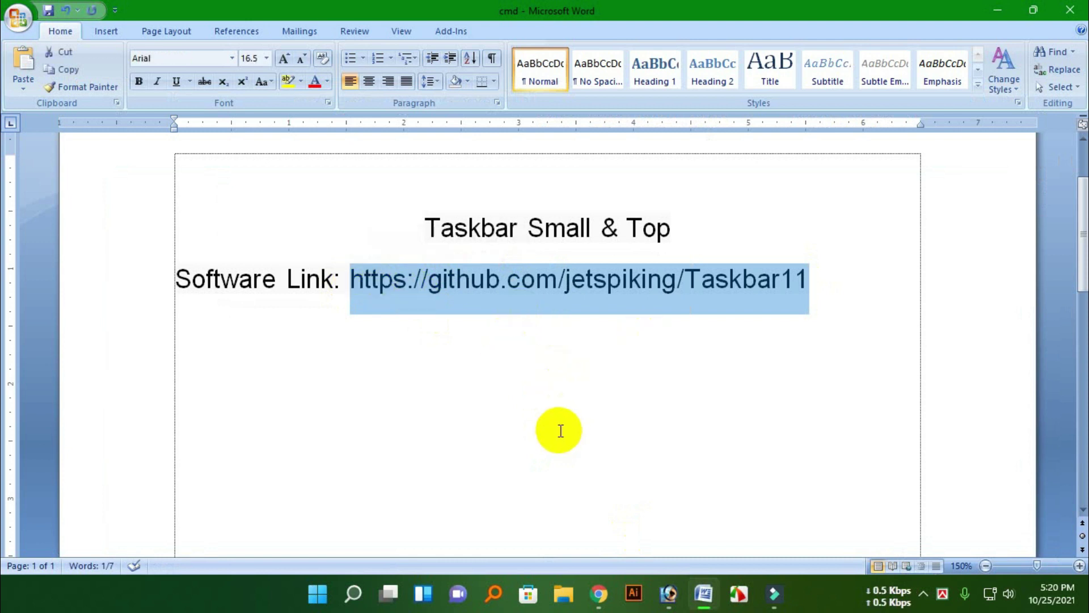
left_click(517, 371)
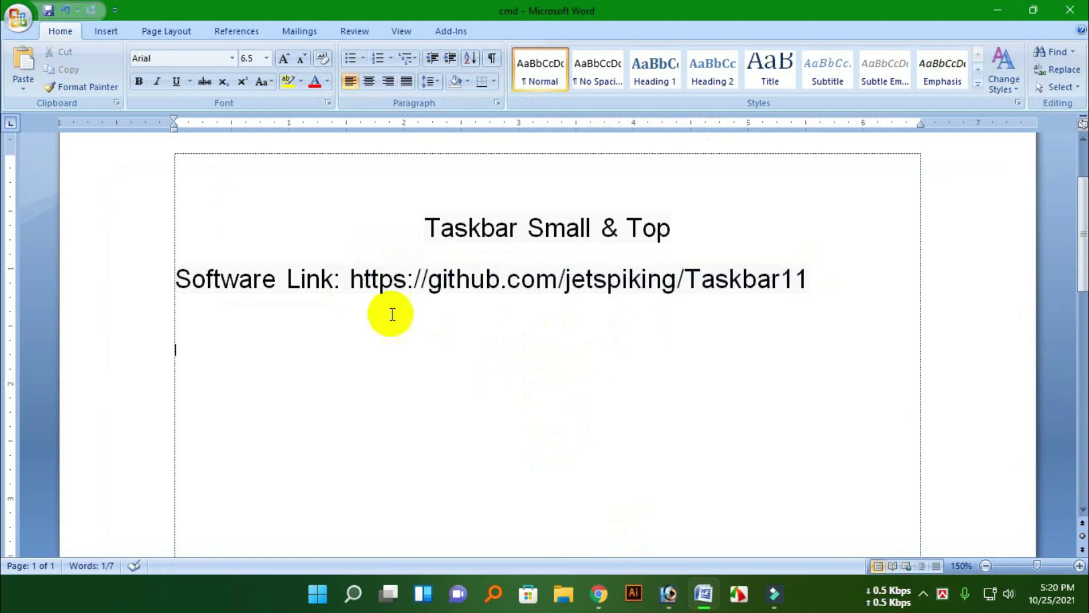
left_click_drag(350, 281, 822, 282)
key("ctrl+c")
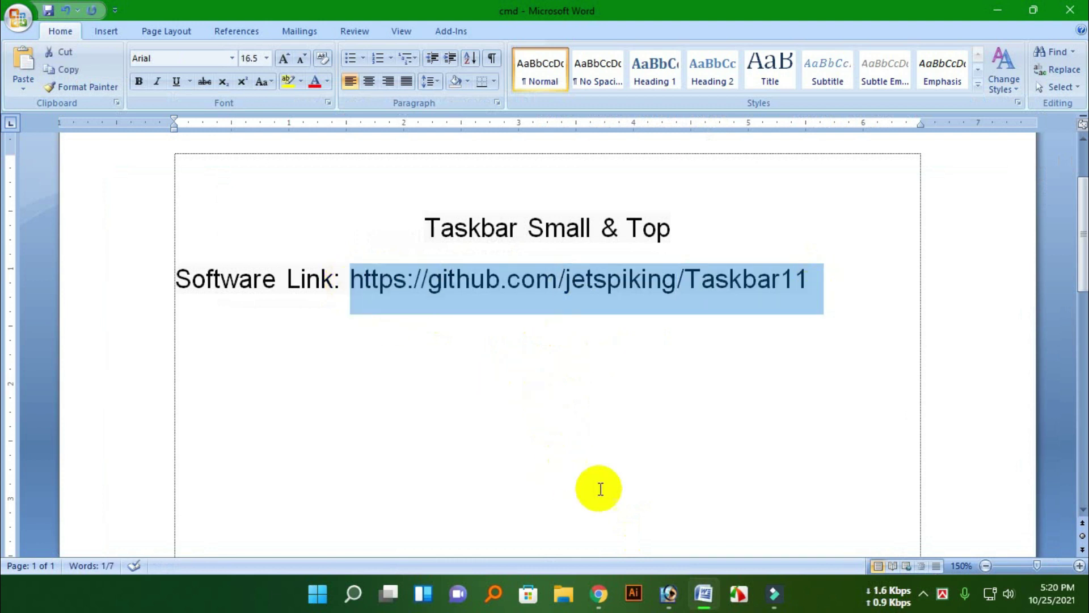
left_click(584, 464)
Switch to Chrome and open the copied GitHub address of the Taskbar11 repository
left_click(599, 594)
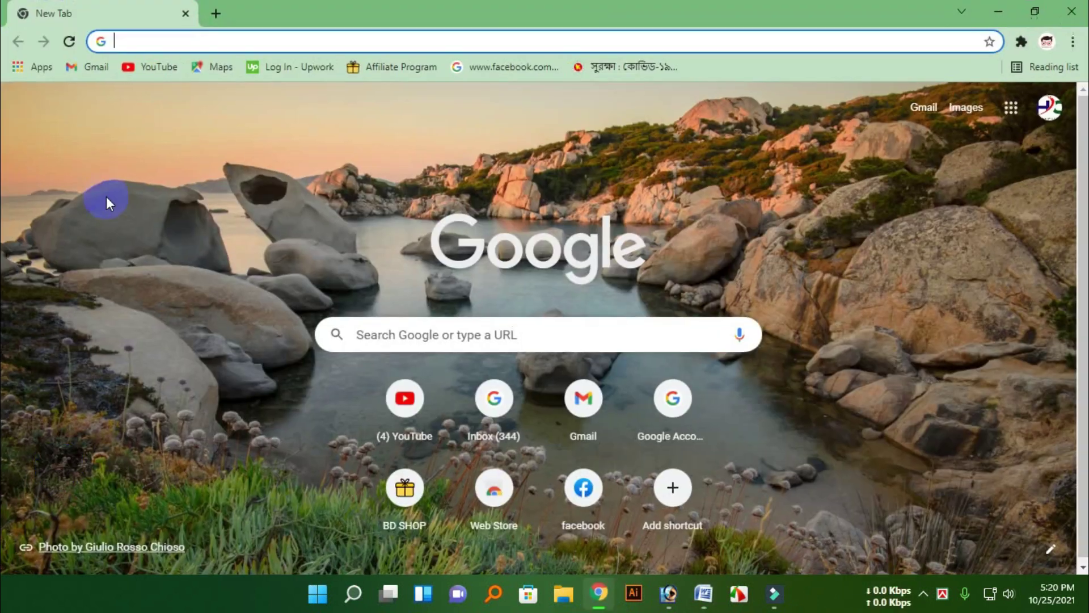
left_click(260, 40)
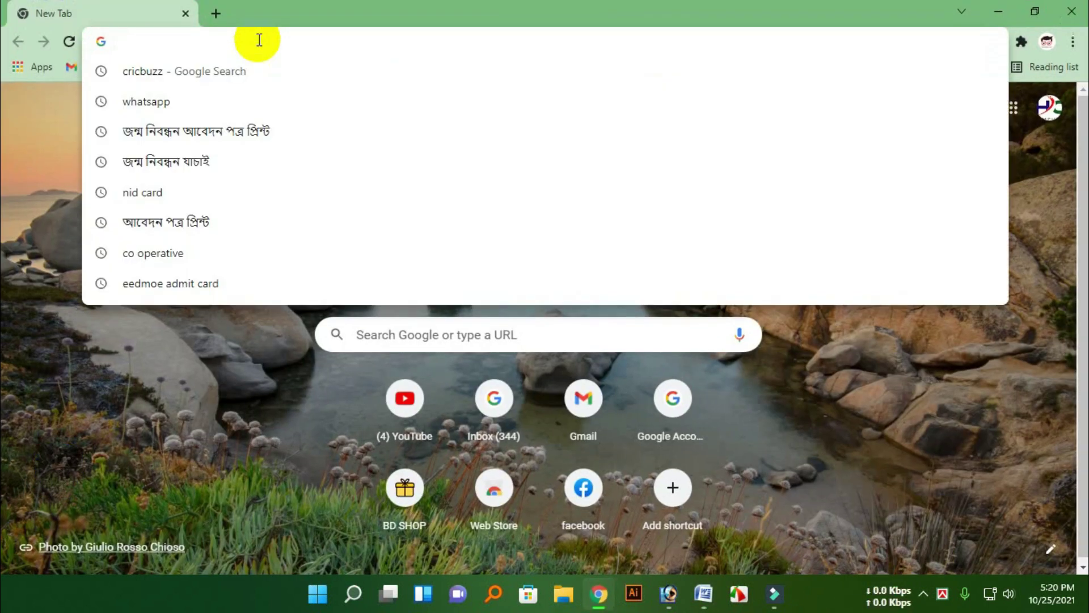
key("ctrl+v")
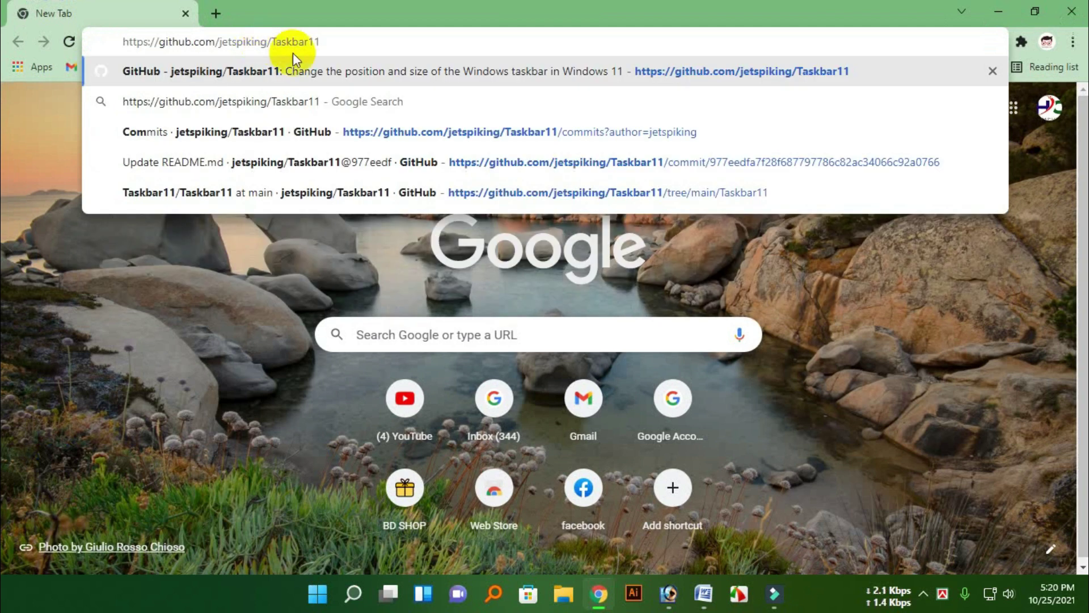
left_click(244, 79)
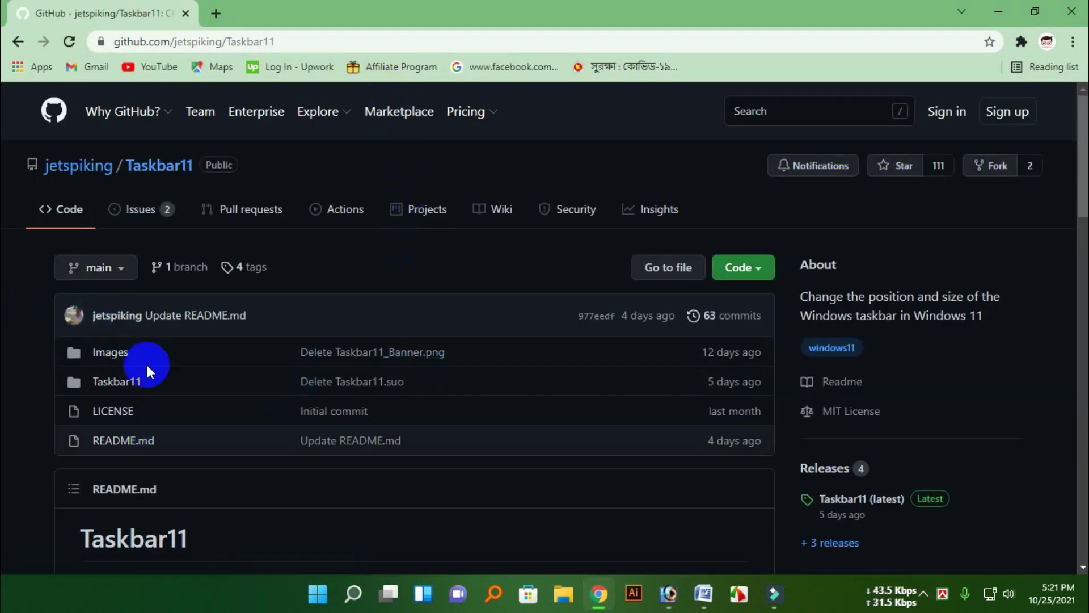
Examine the repository's README, including the screenshot, the description and the Usage instructions
scroll(465, 417, "down", 4)
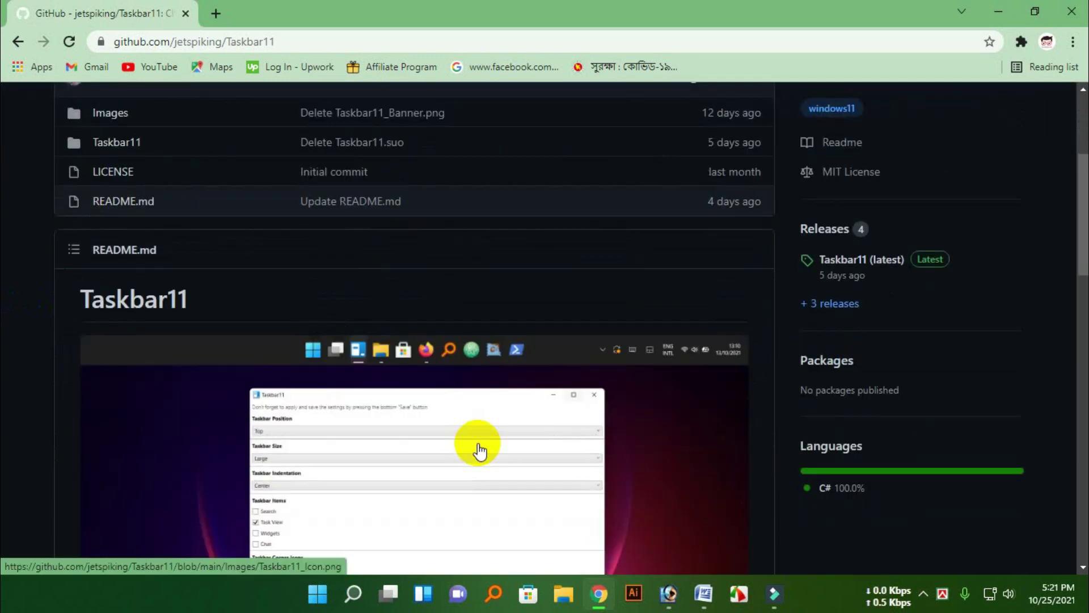
scroll(479, 445, "up", 4)
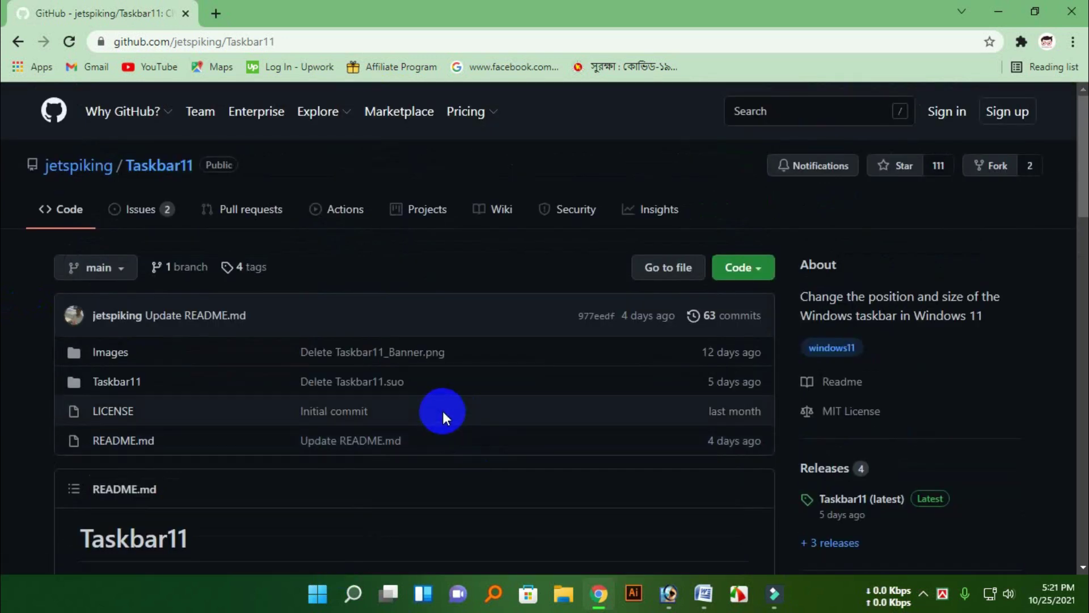
scroll(139, 312, "down", 2)
scroll(332, 411, "down", 5)
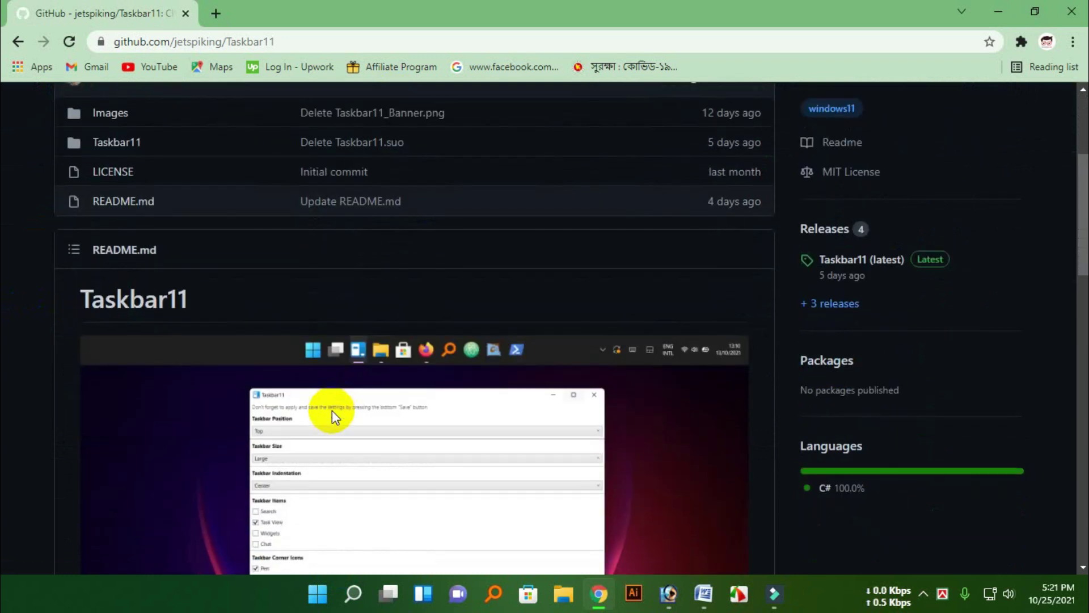
scroll(333, 418, "down", 6)
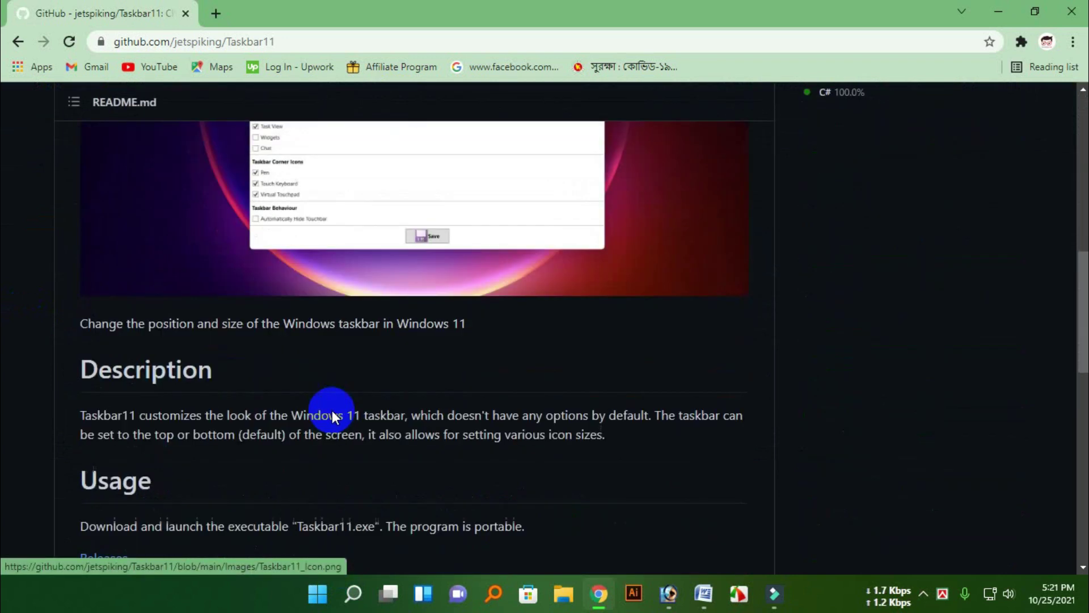
scroll(332, 410, "down", 1)
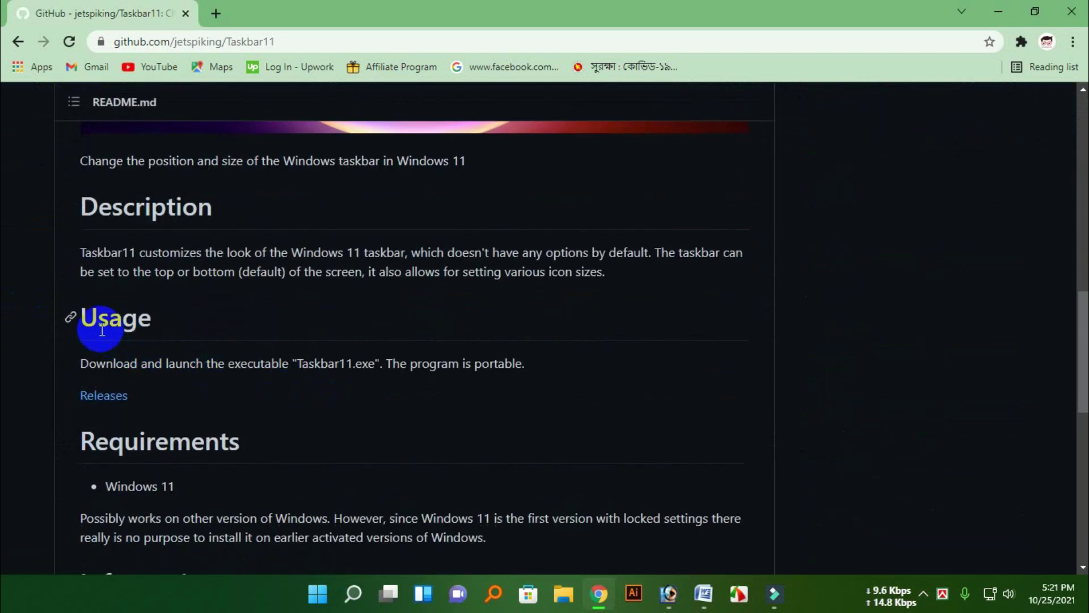
left_click_drag(98, 314, 181, 317)
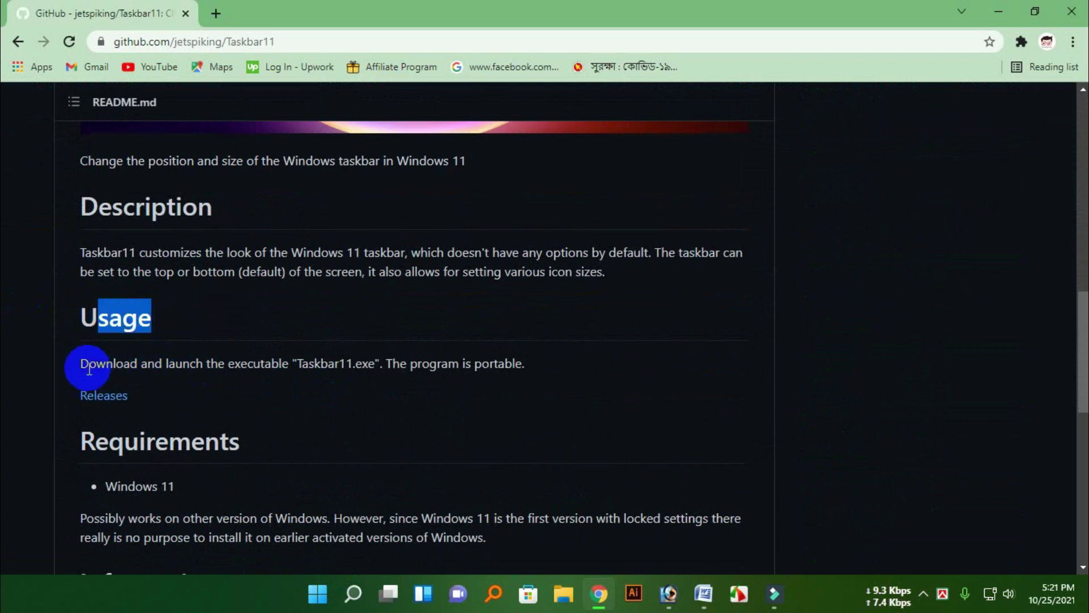
left_click_drag(83, 367, 594, 360)
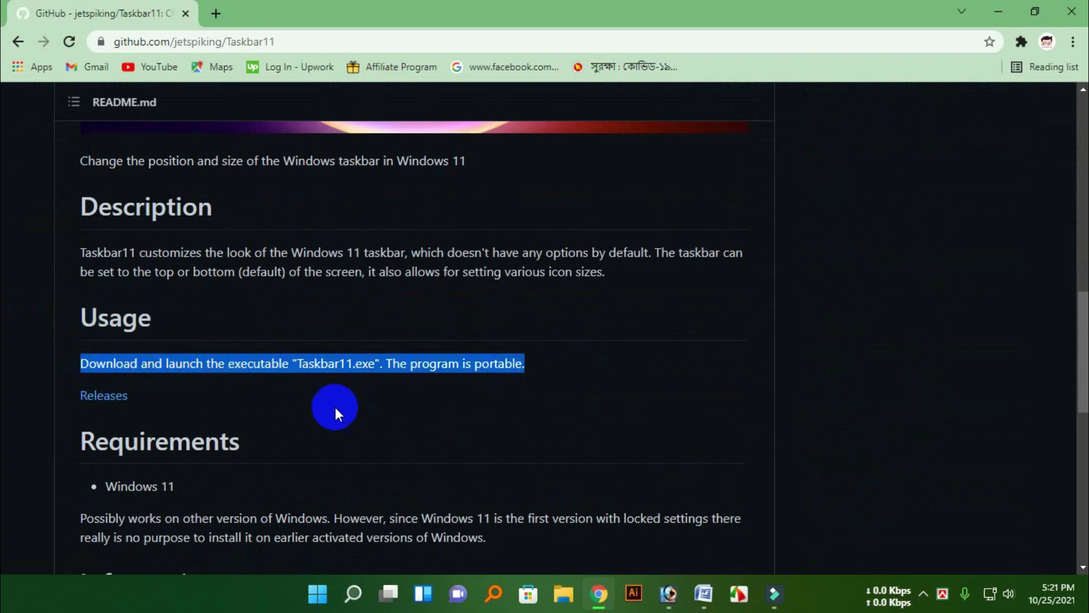
left_click(116, 416)
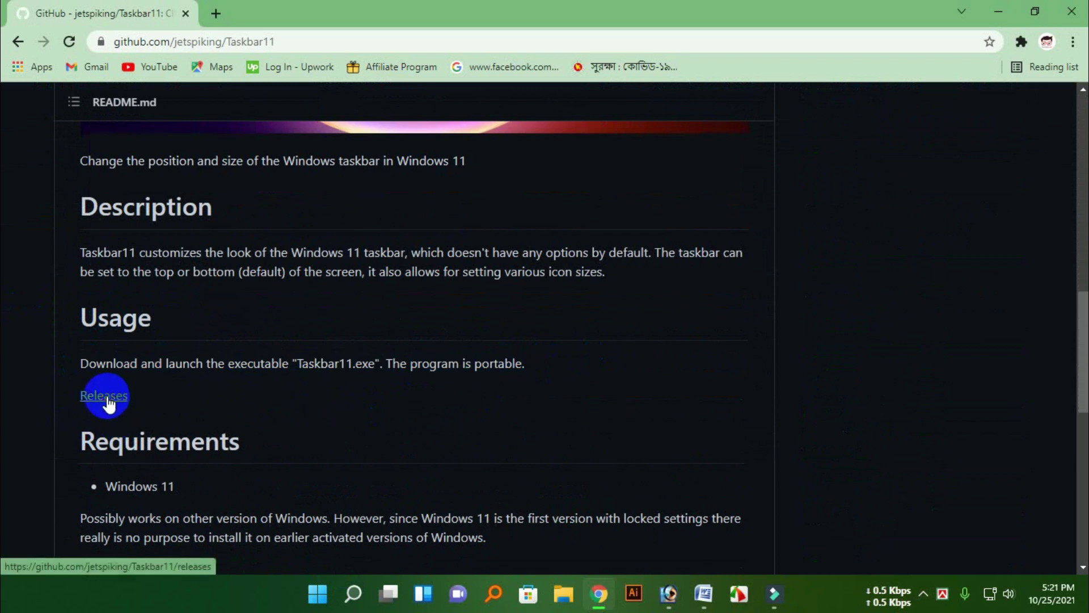
Open the Releases page from the README and download Taskbar11.exe from the latest release, closing the download dialog
left_click(109, 405)
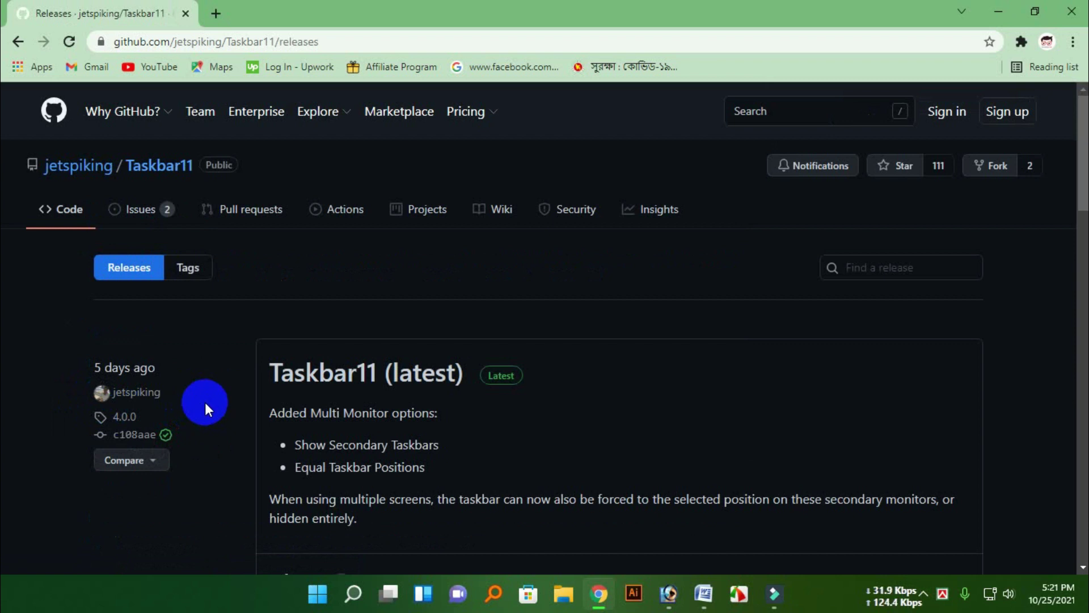
scroll(206, 403, "down", 3)
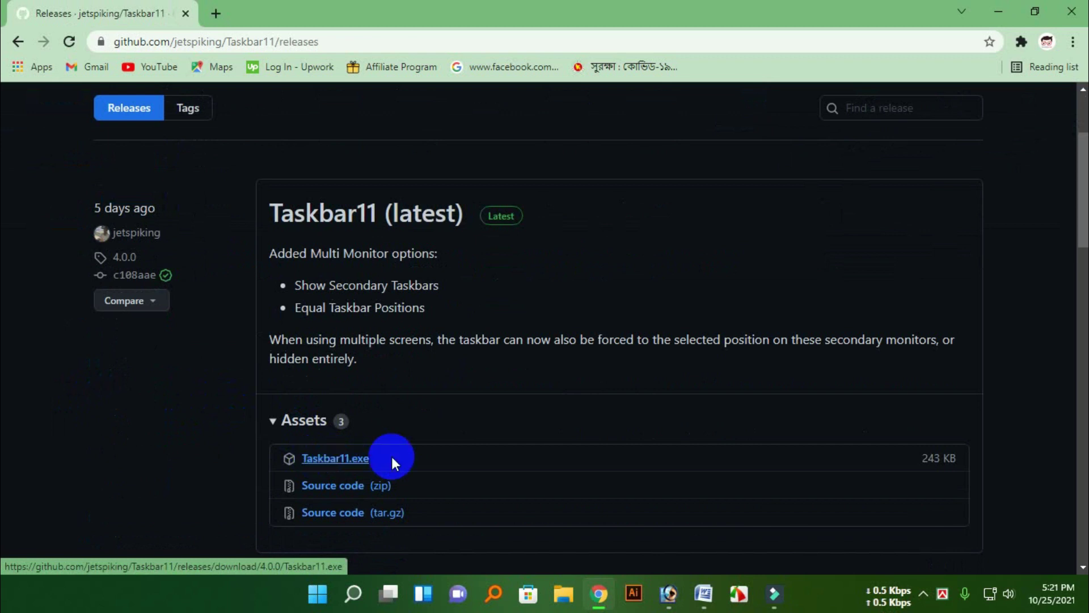
scroll(322, 443, "down", 2)
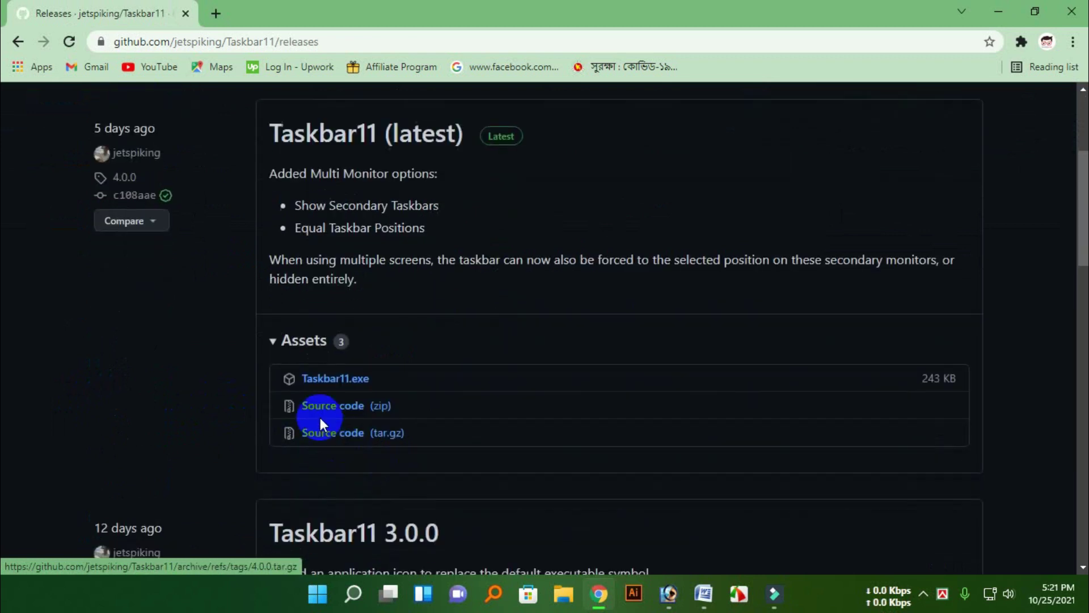
left_click(322, 380)
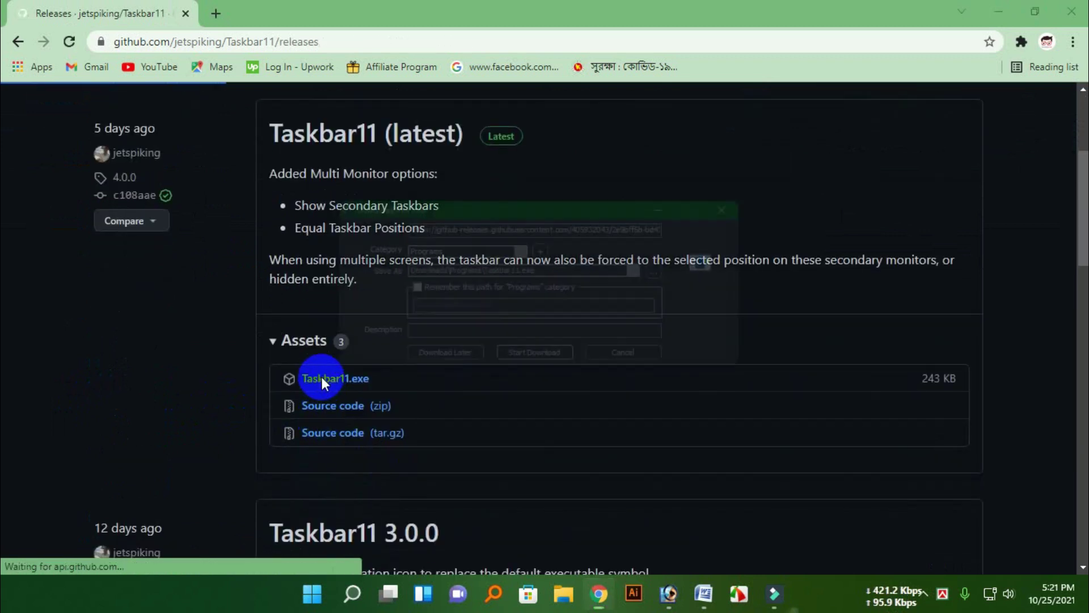
left_click_drag(572, 206, 630, 244)
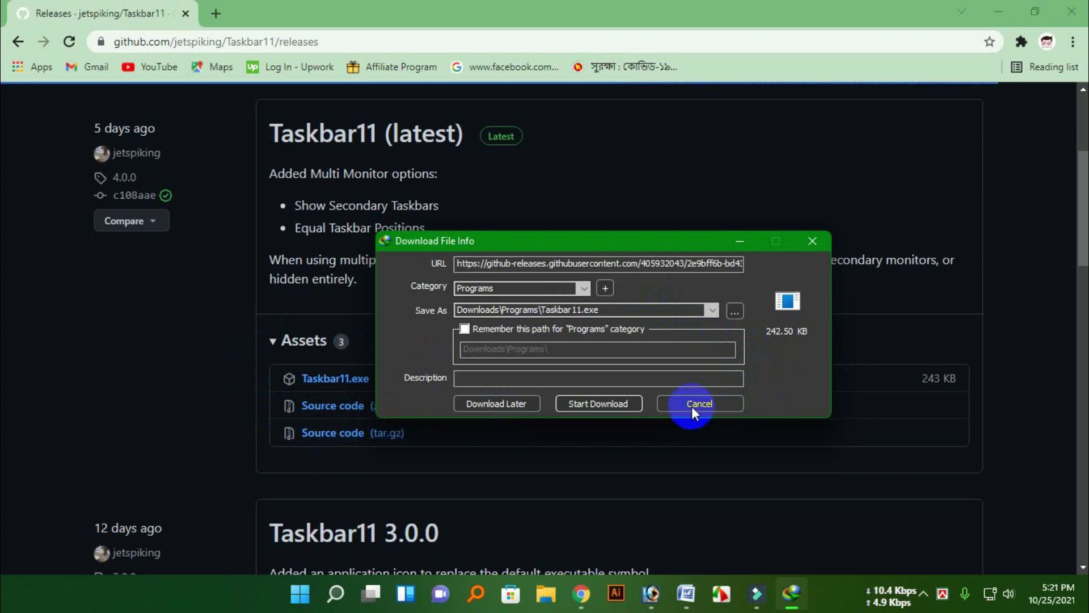
left_click_drag(598, 244, 686, 246)
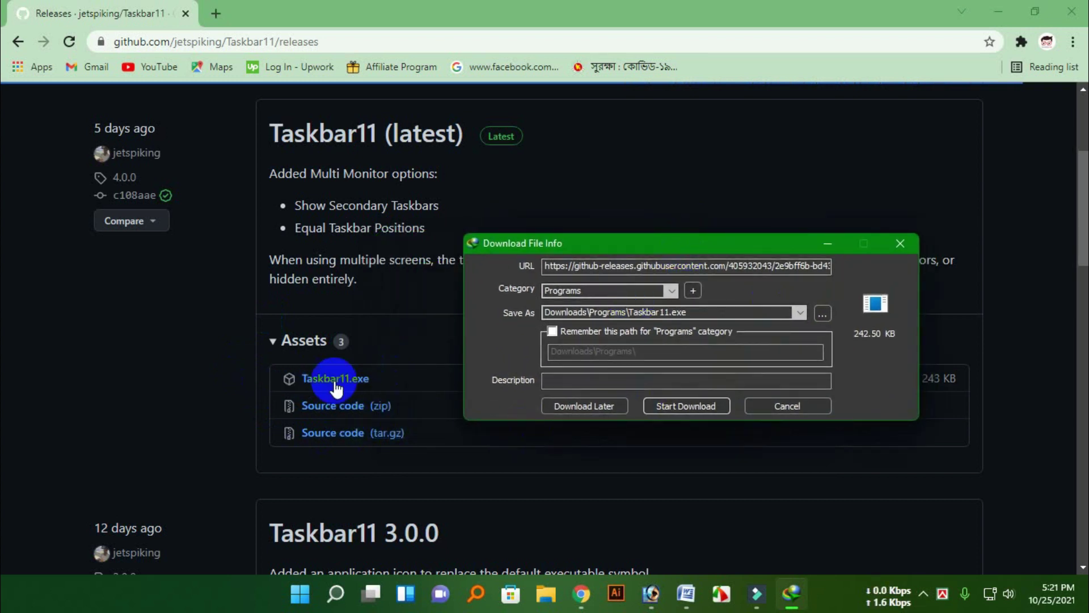
left_click(693, 406)
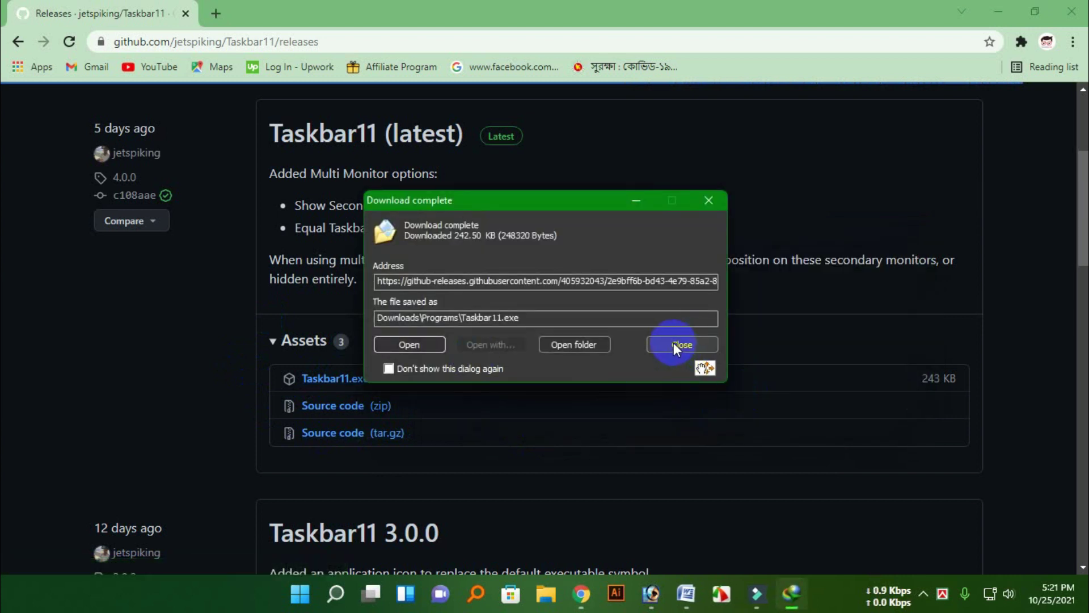
left_click(676, 344)
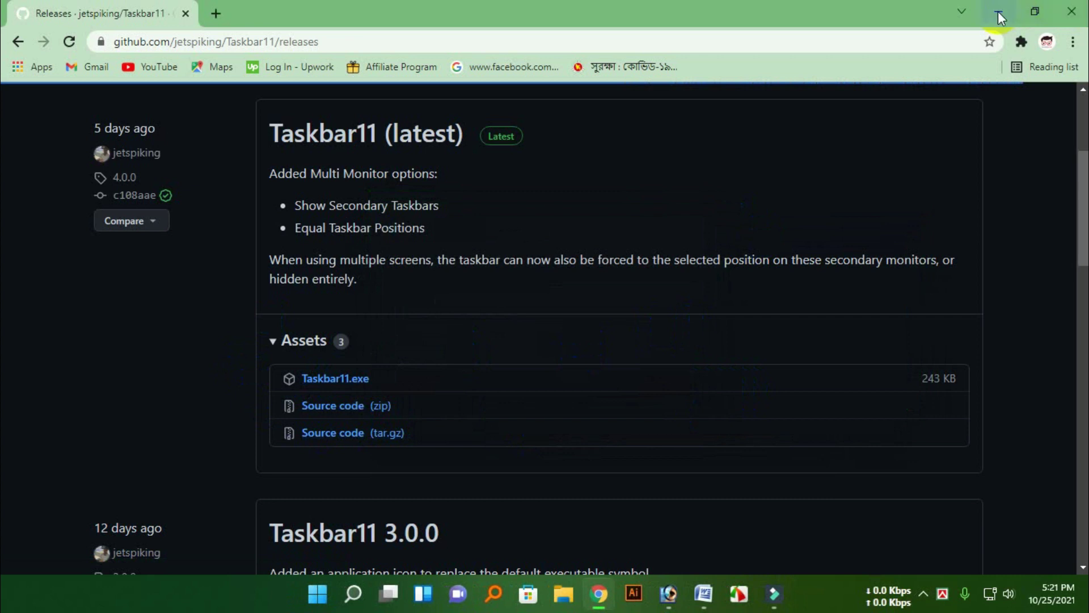
Minimize the browser and the Word document, and launch Taskbar11 from the desktop
left_click(998, 13)
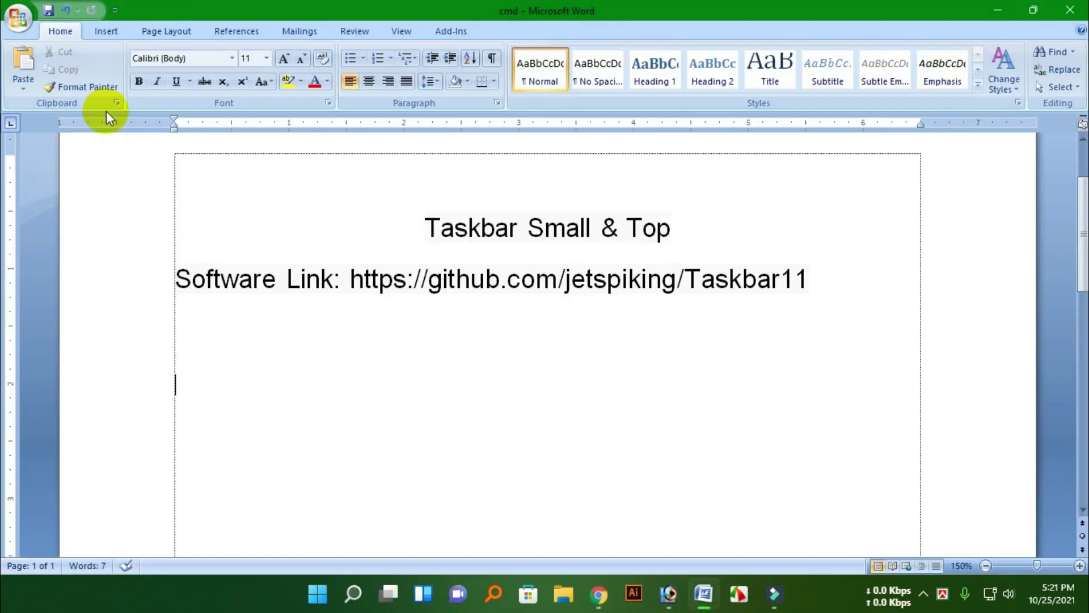
left_click(999, 11)
left_click_drag(514, 246, 581, 231)
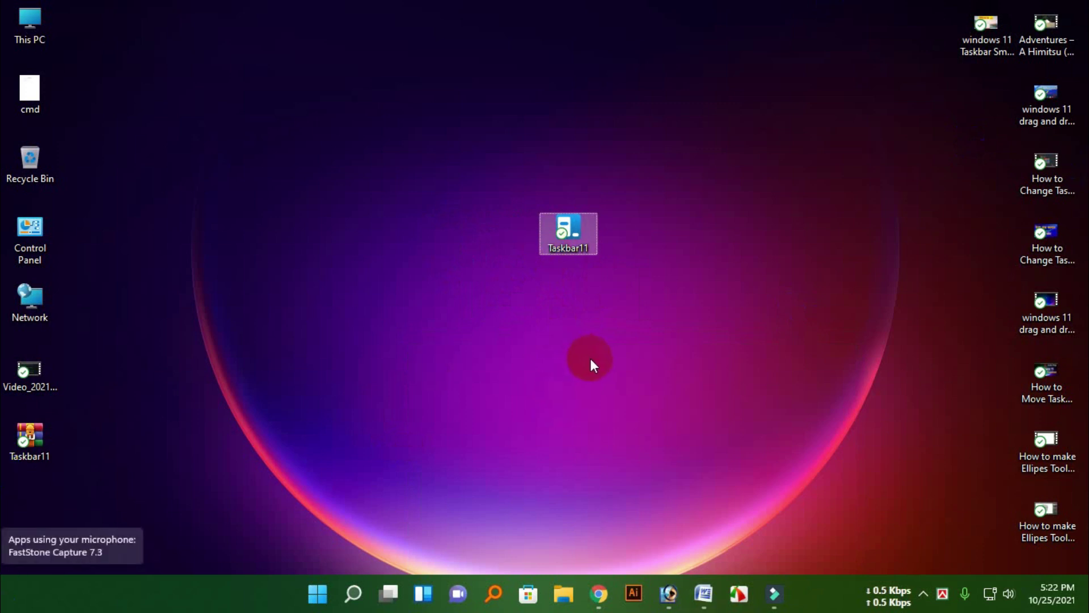
left_click(565, 231)
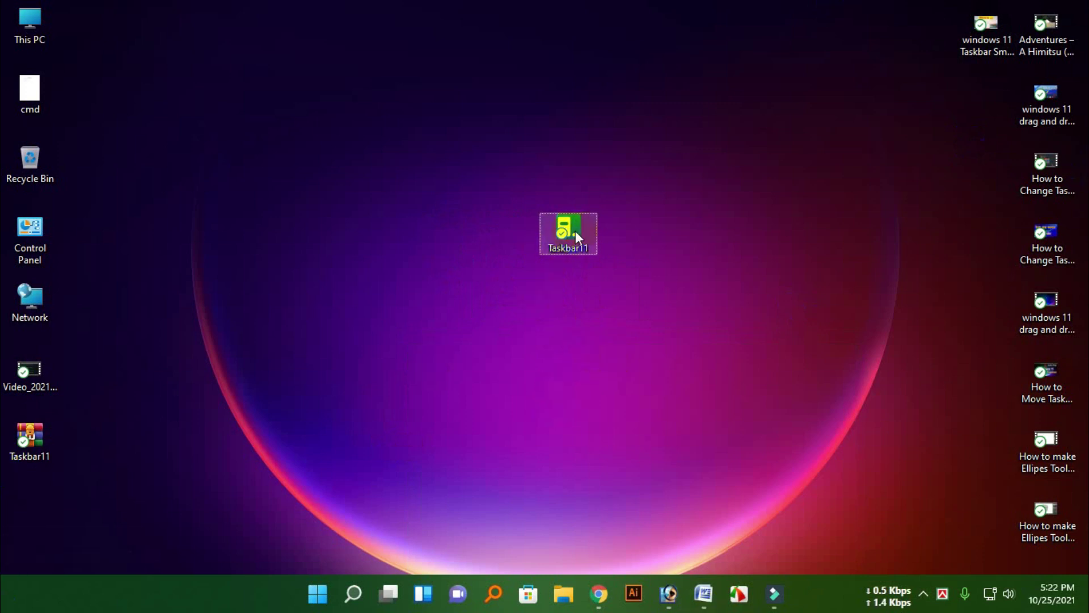
double_click(571, 229)
left_click_drag(380, 107, 538, 109)
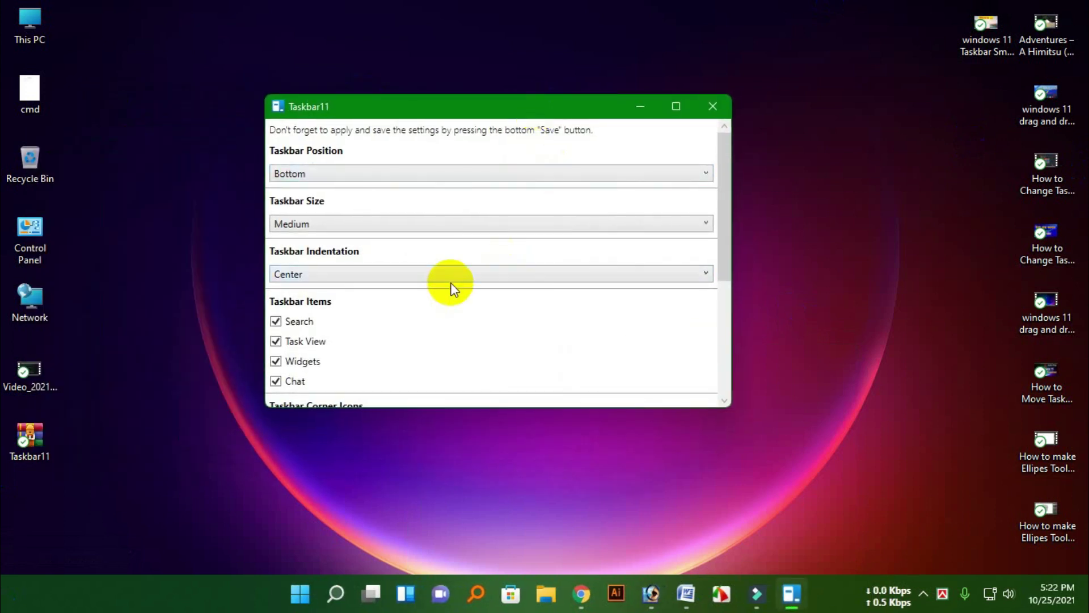
Set the Taskbar Size to Small in Taskbar11 and save the settings
scroll(499, 250, "down", 1)
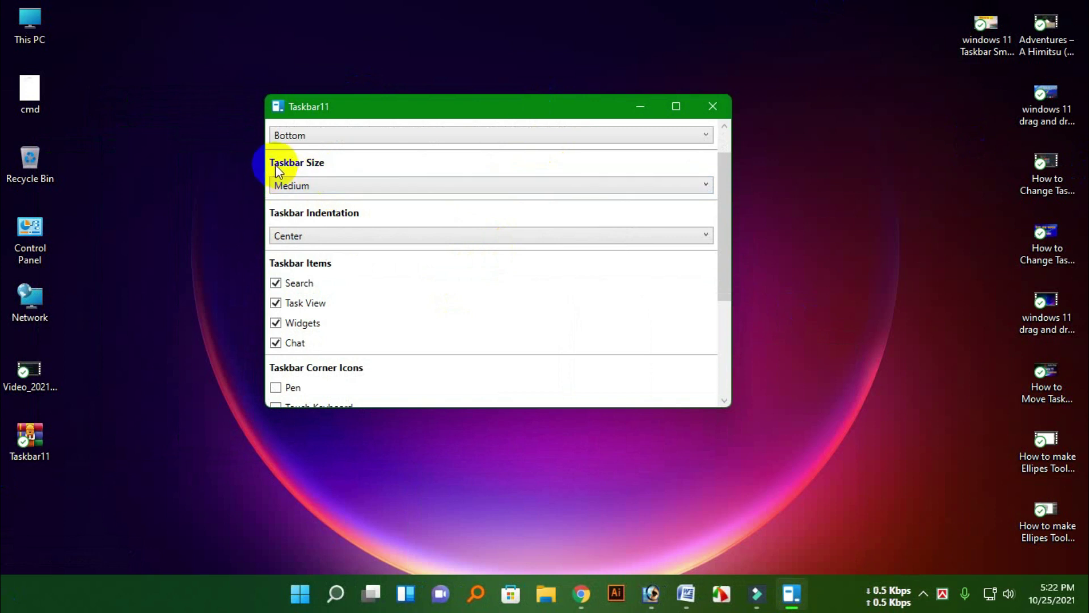
left_click(331, 188)
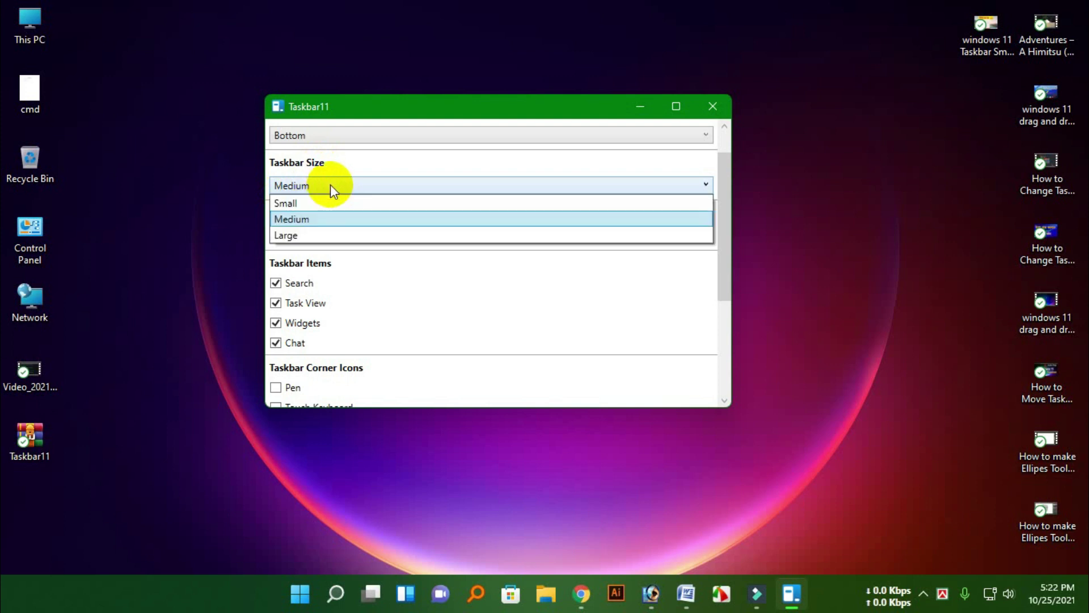
left_click(287, 207)
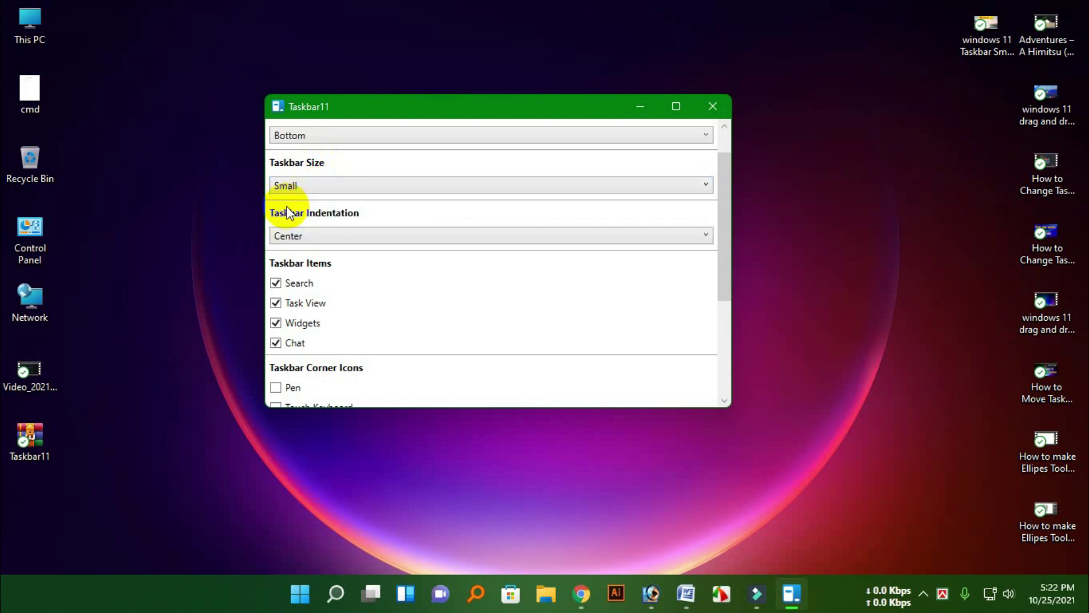
scroll(567, 341, "down", 3)
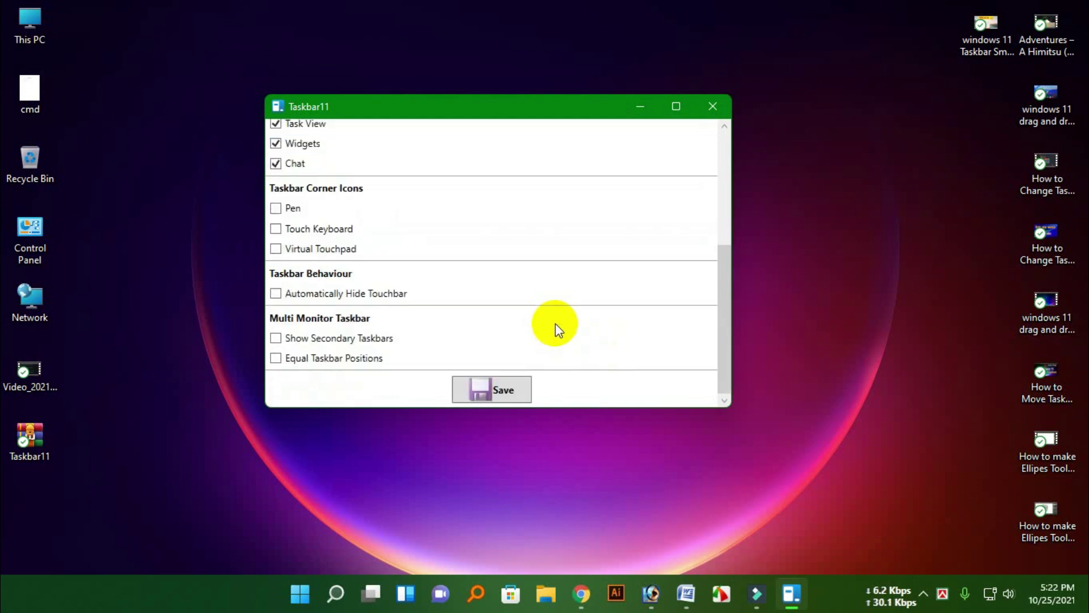
left_click(513, 393)
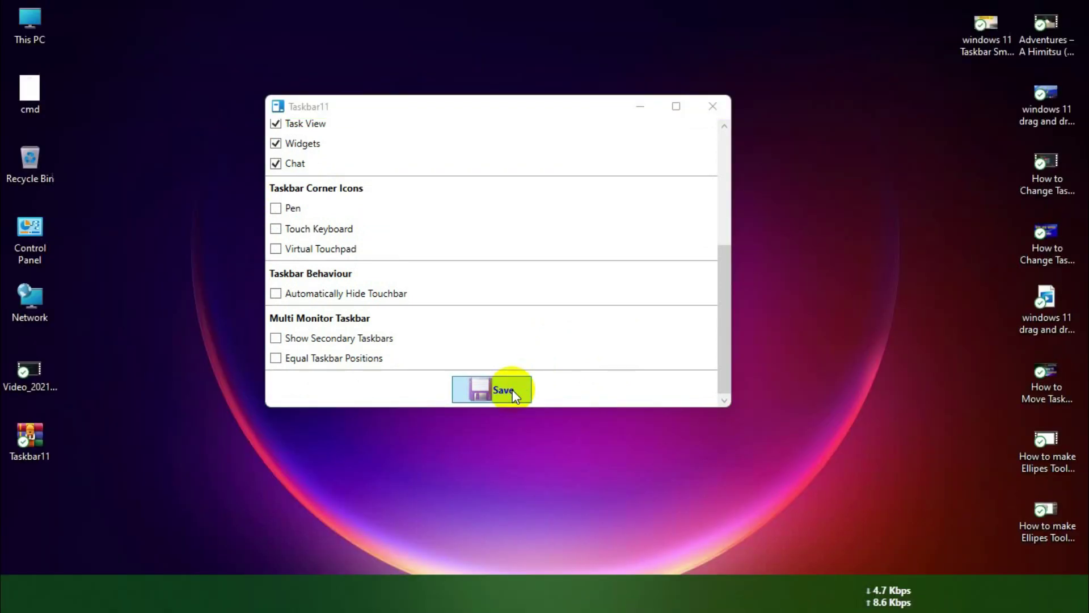
right_click(540, 498)
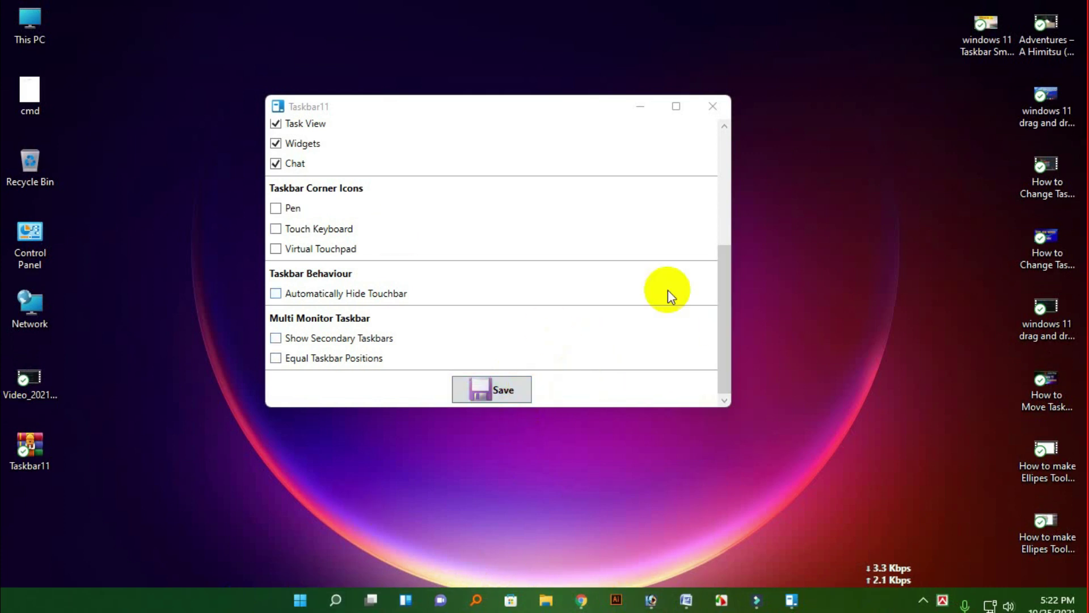
Close Taskbar11 and move the Taskbar11 application and archive icons toward the middle of the desktop
left_click(715, 108)
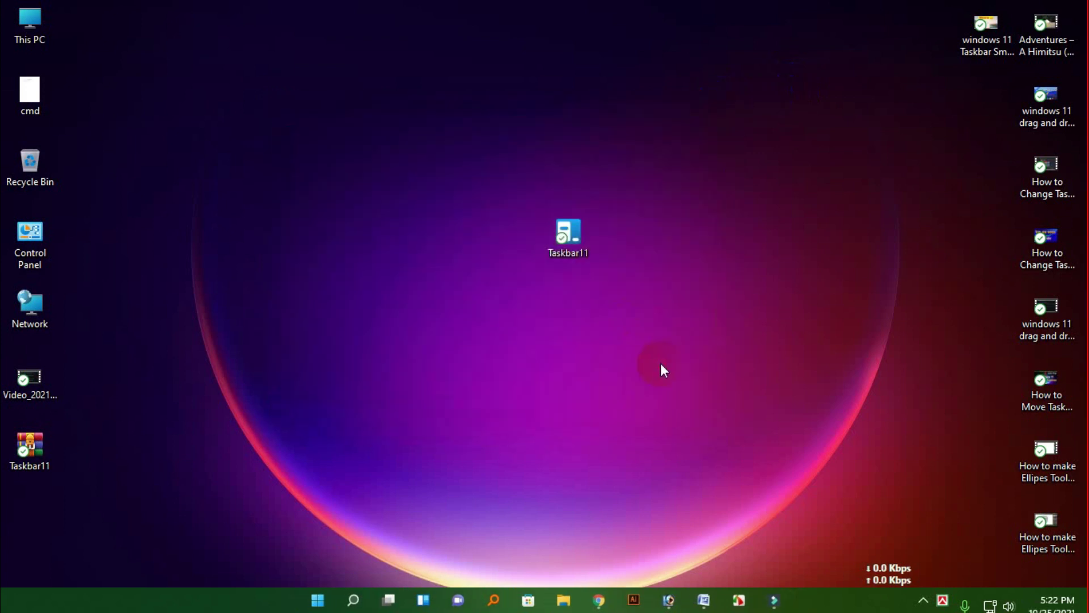
left_click_drag(568, 233, 508, 233)
left_click(107, 477)
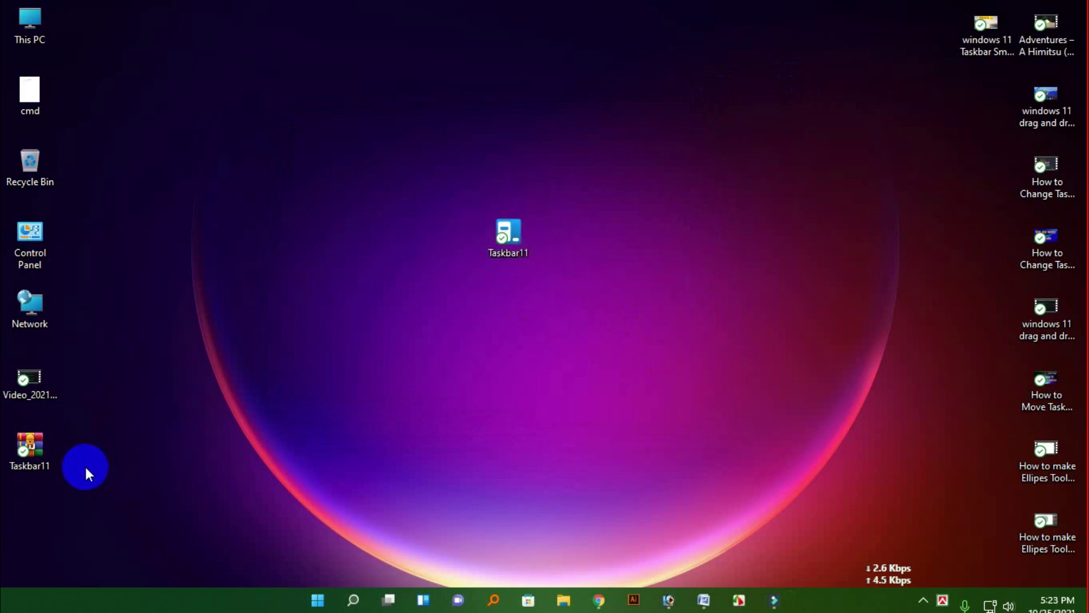
left_click_drag(28, 446, 341, 309)
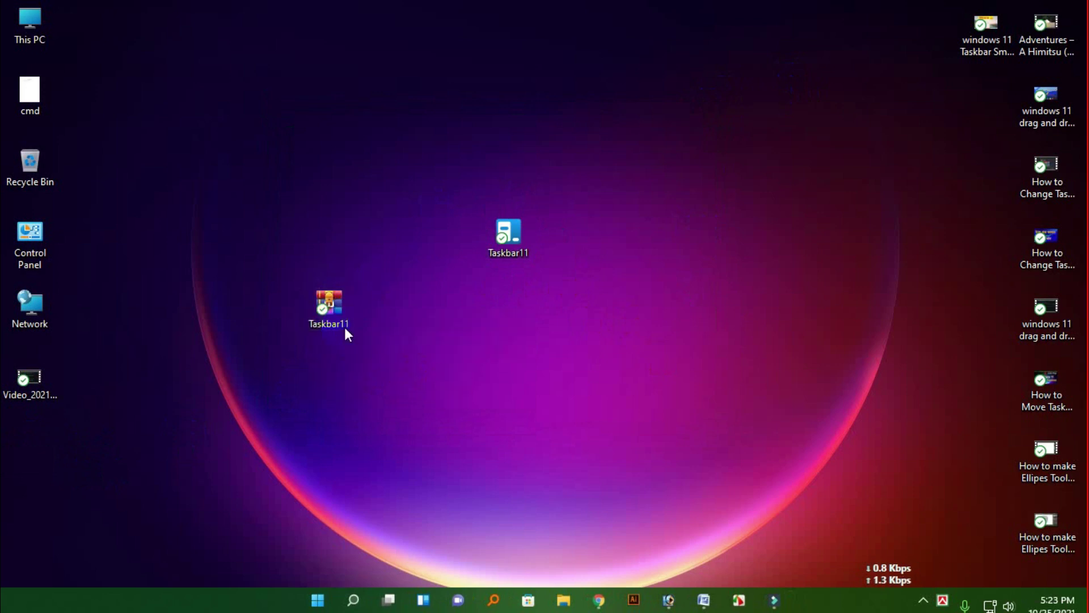
left_click_drag(329, 309, 391, 306)
Extract the Taskbar11 archive into a Taskbar11 folder on the desktop, and return to the desktop
double_click(390, 300)
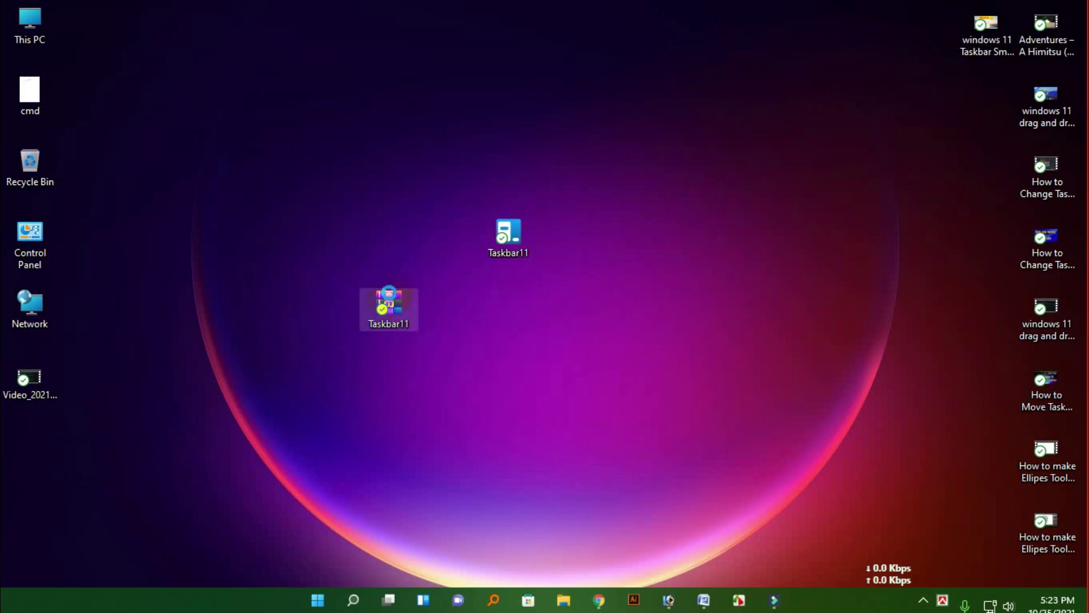
right_click(390, 299)
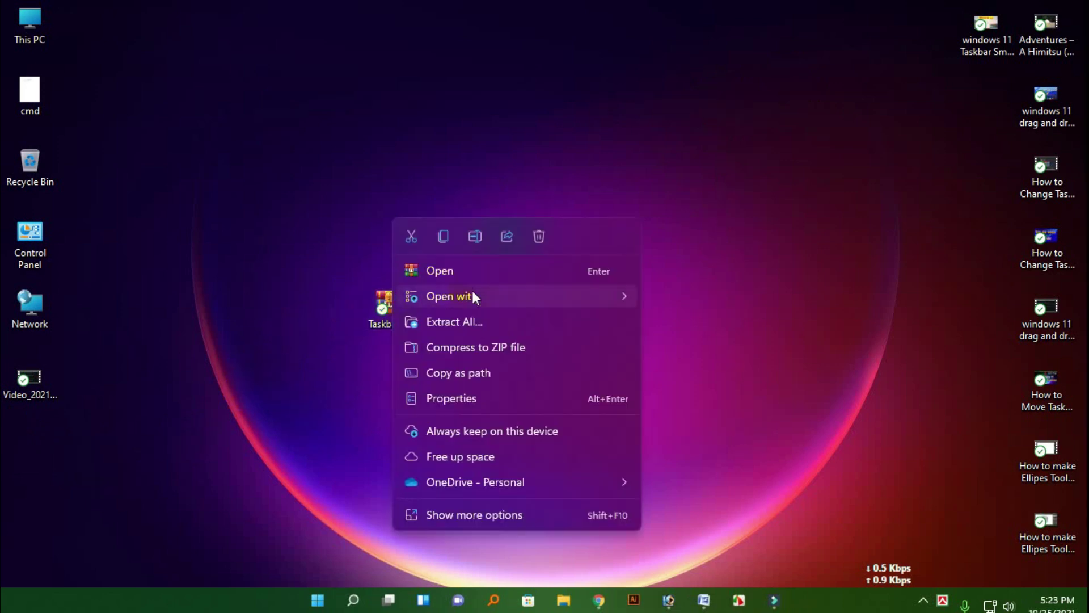
left_click(453, 323)
left_click(676, 456)
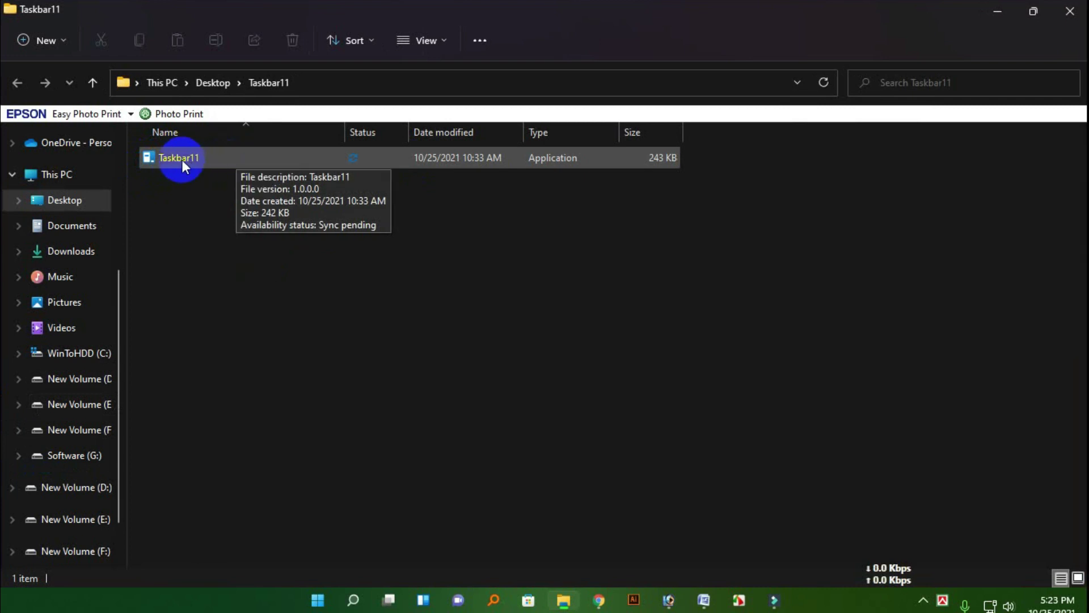
key("super+d")
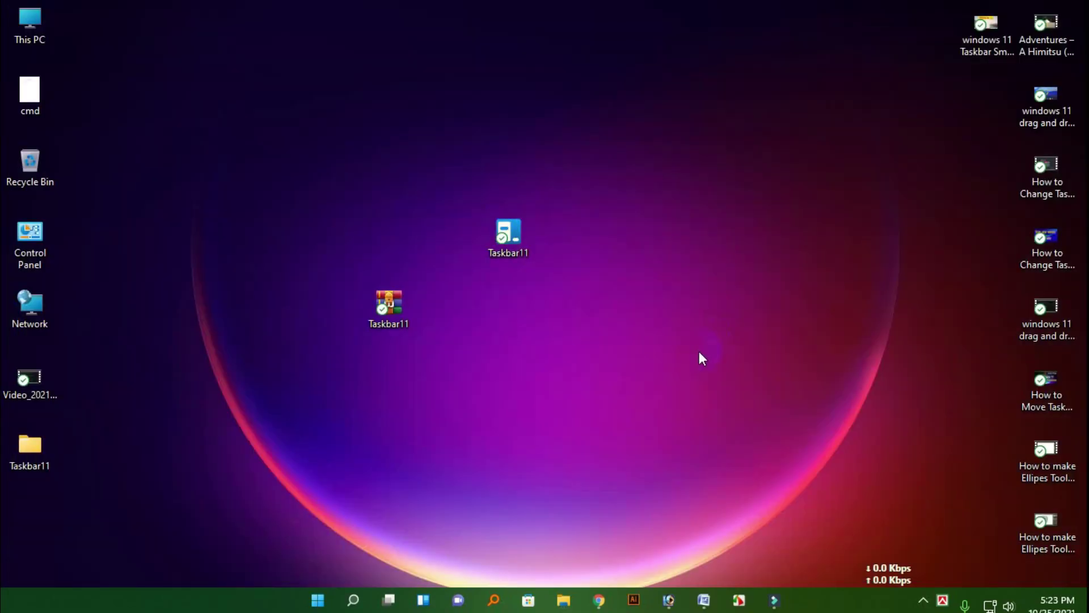
Launch Taskbar11 from its desktop icon and select Large as the Taskbar Size
double_click(518, 235)
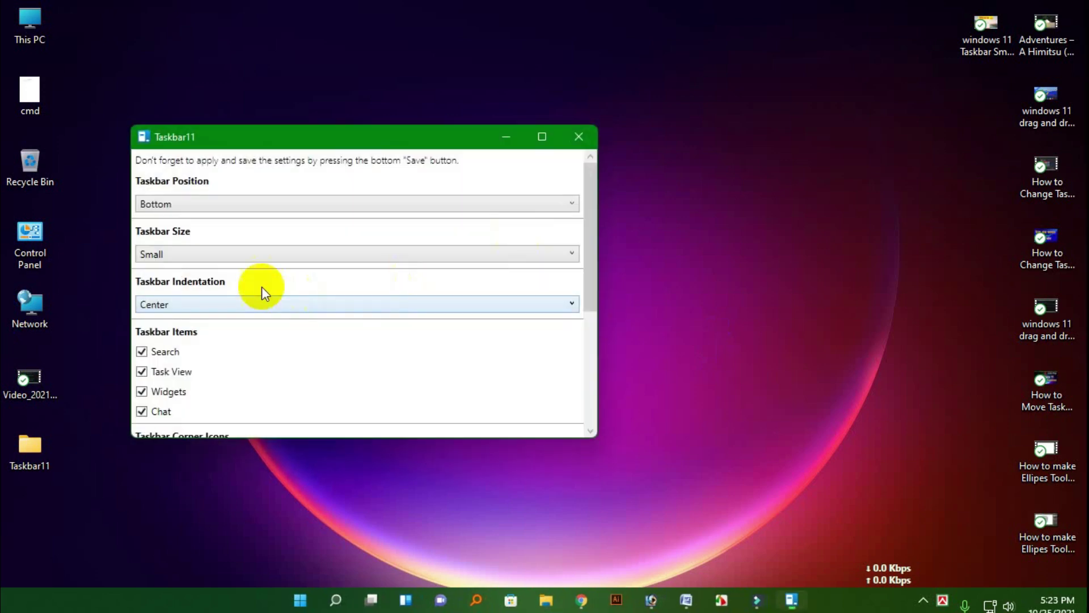
left_click(189, 248)
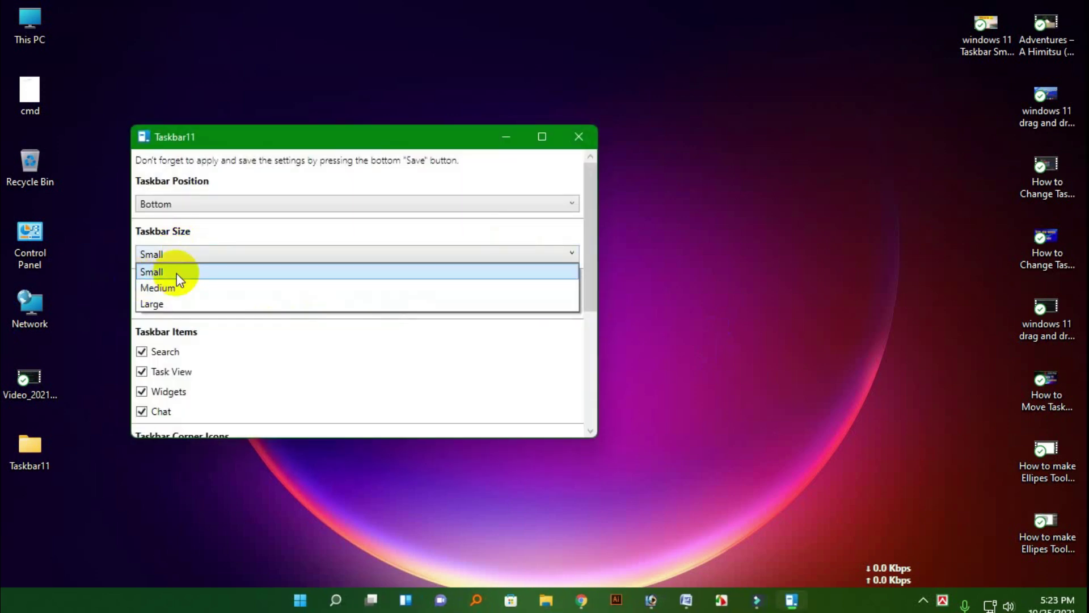
left_click(162, 304)
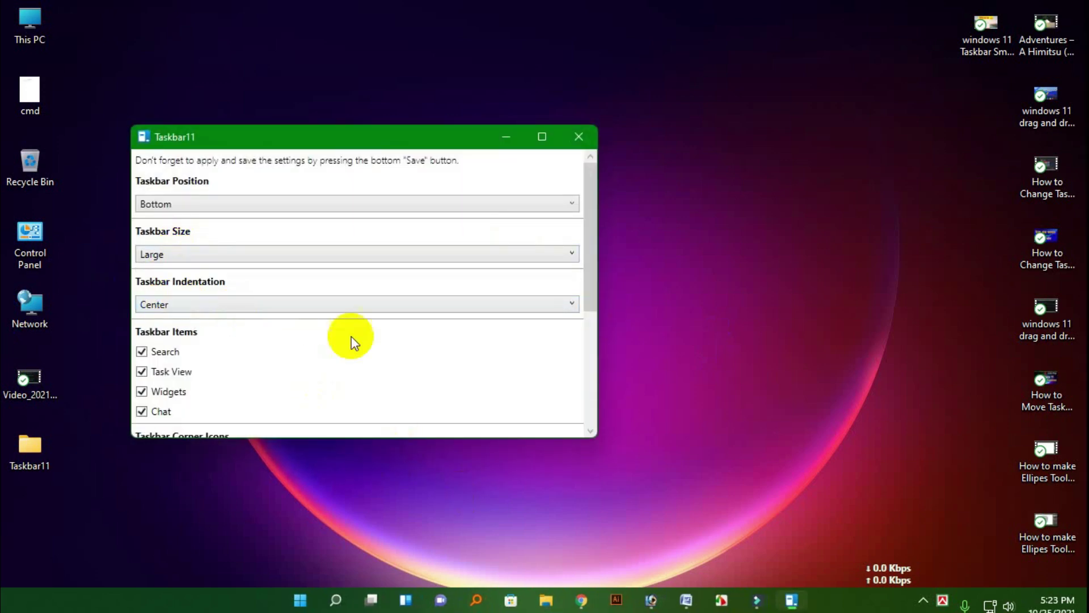
scroll(357, 347, "down", 5)
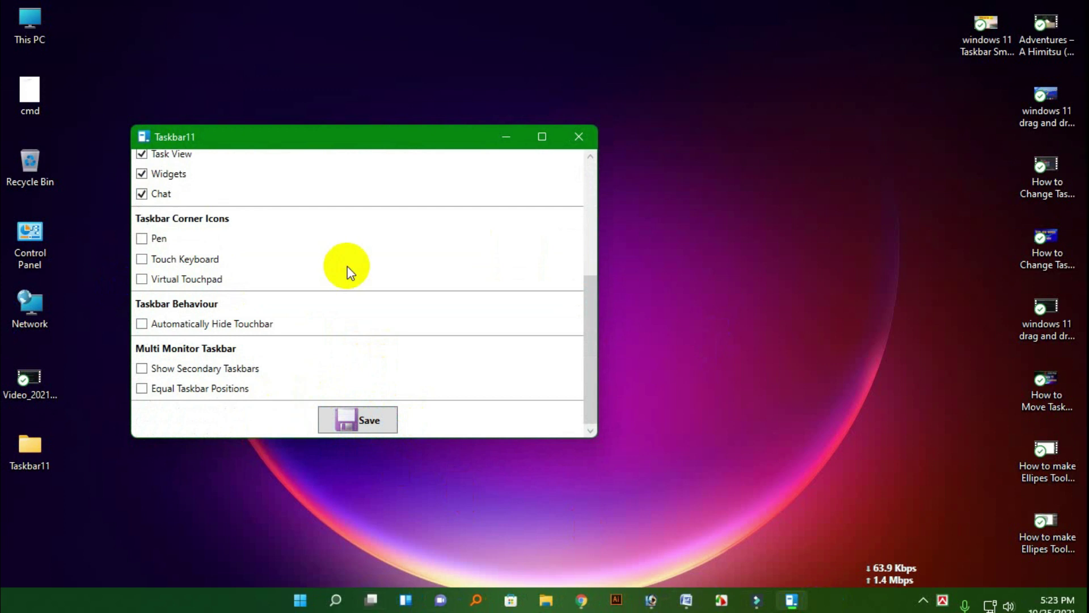
scroll(344, 359, "up", 1)
scroll(357, 316, "down", 1)
scroll(331, 360, "up", 4)
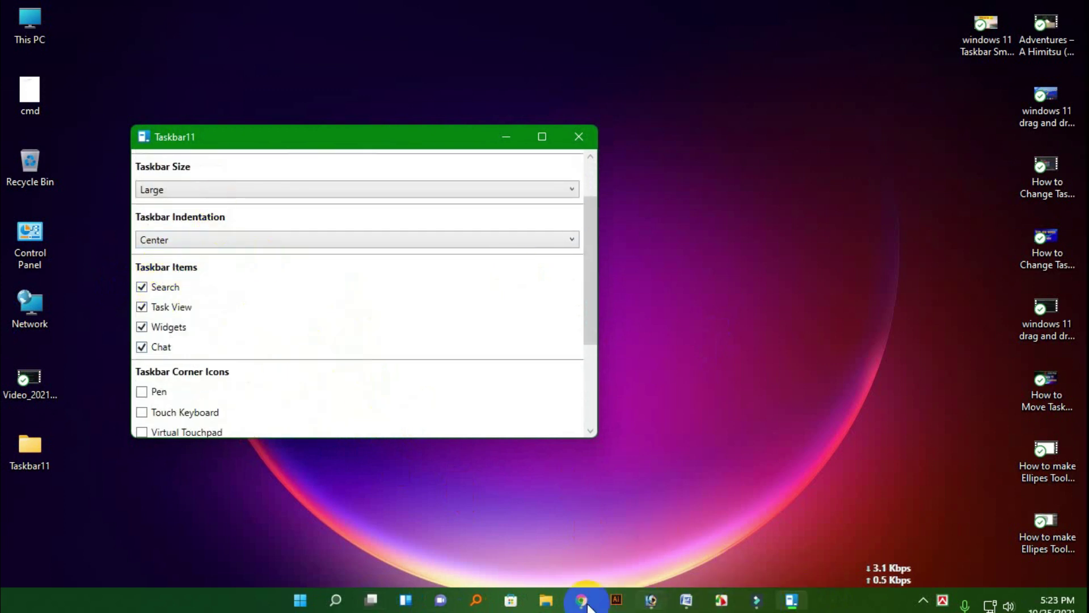
scroll(258, 289, "up", 1)
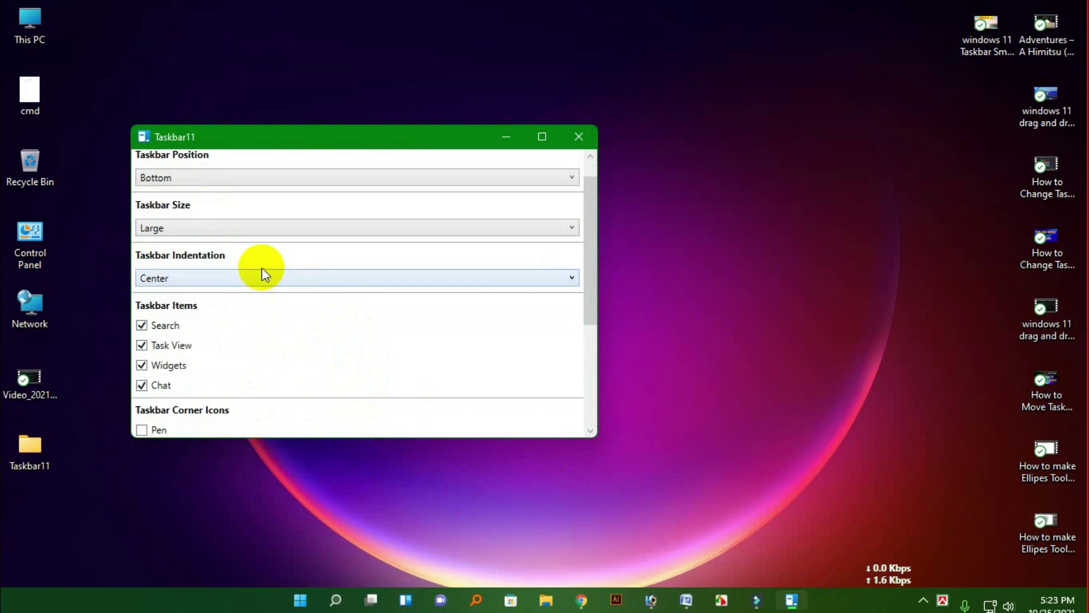
Switch the Taskbar Size to Medium and back to Small, and save the settings
left_click(253, 228)
left_click(170, 261)
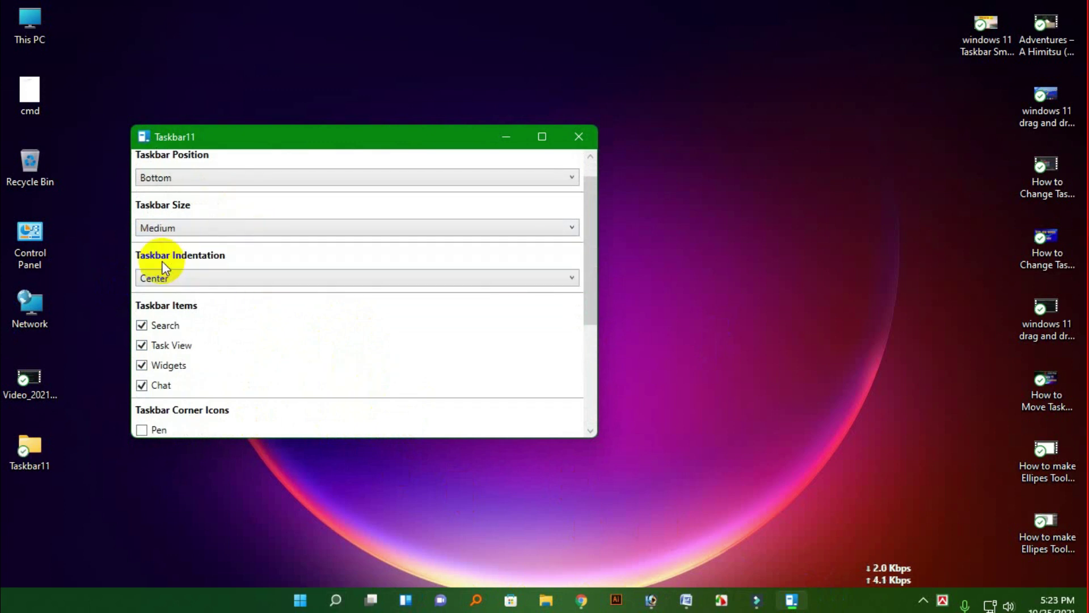
left_click(186, 228)
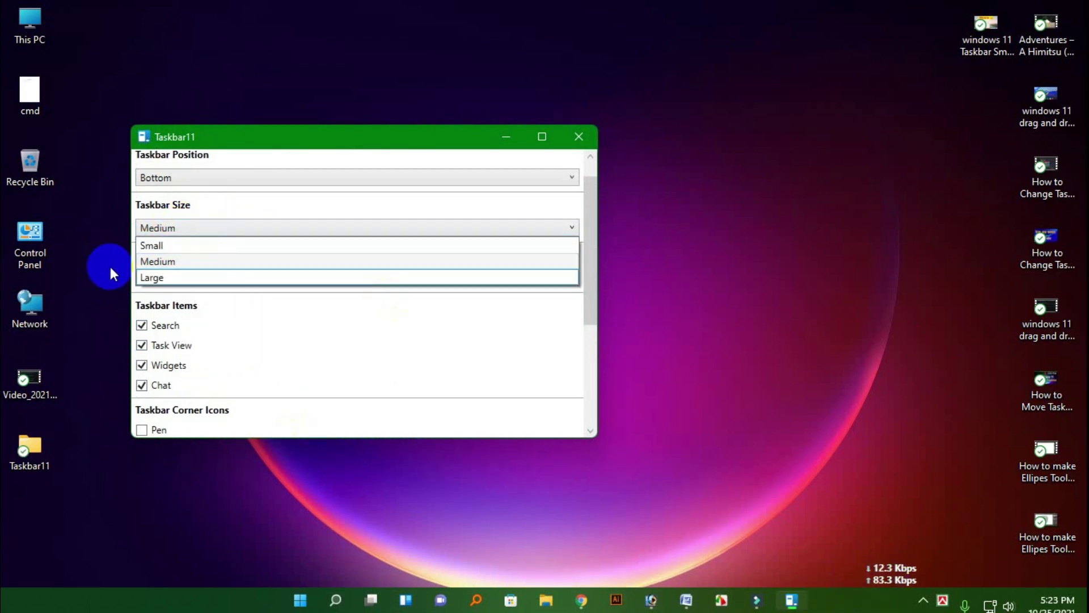
left_click(174, 246)
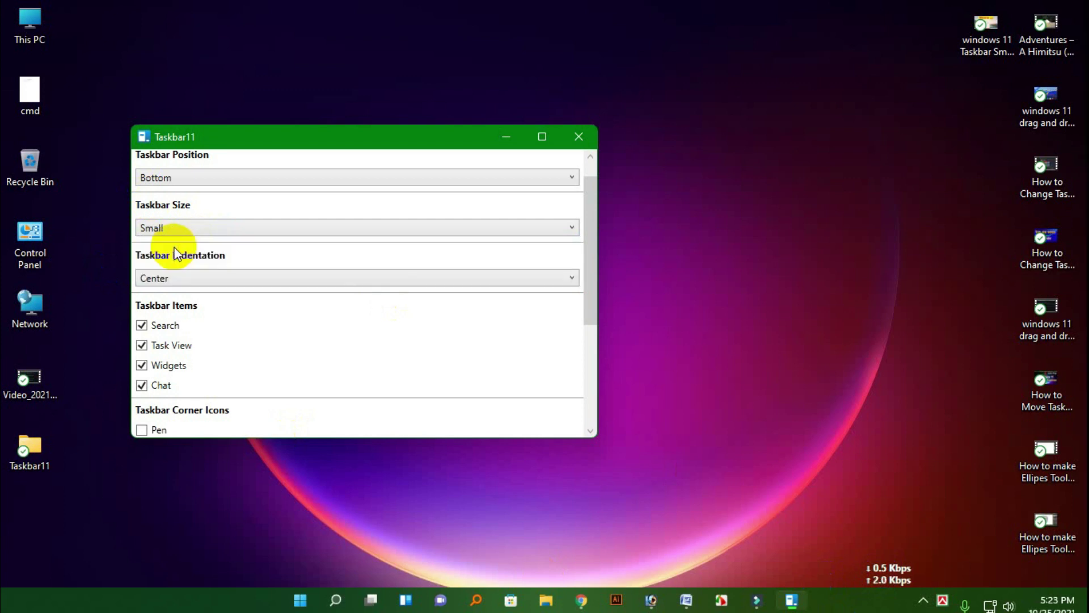
scroll(352, 374, "down", 3)
scroll(384, 408, "down", 1)
left_click(357, 419)
scroll(309, 311, "up", 1)
scroll(379, 427, "down", 1)
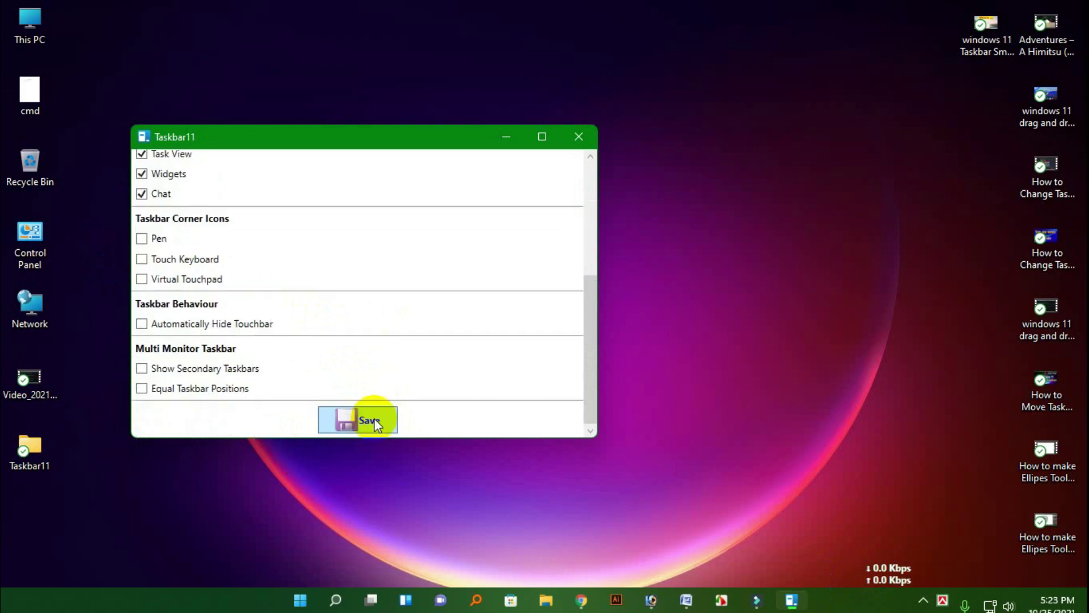
left_click(365, 418)
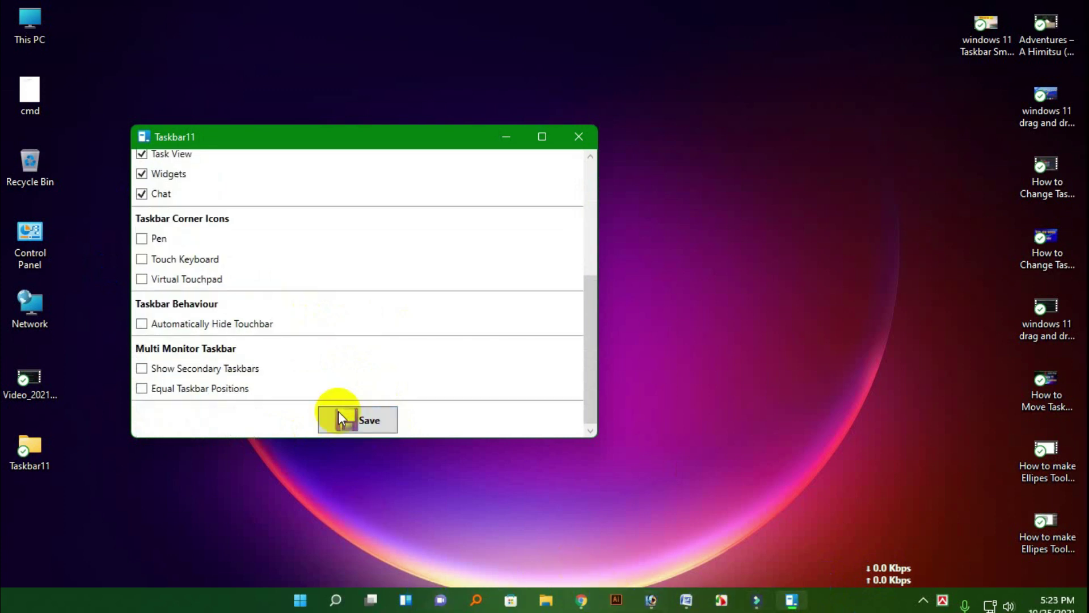
Set the Taskbar Size to Medium, save the settings, and close Taskbar11
scroll(323, 324, "up", 3)
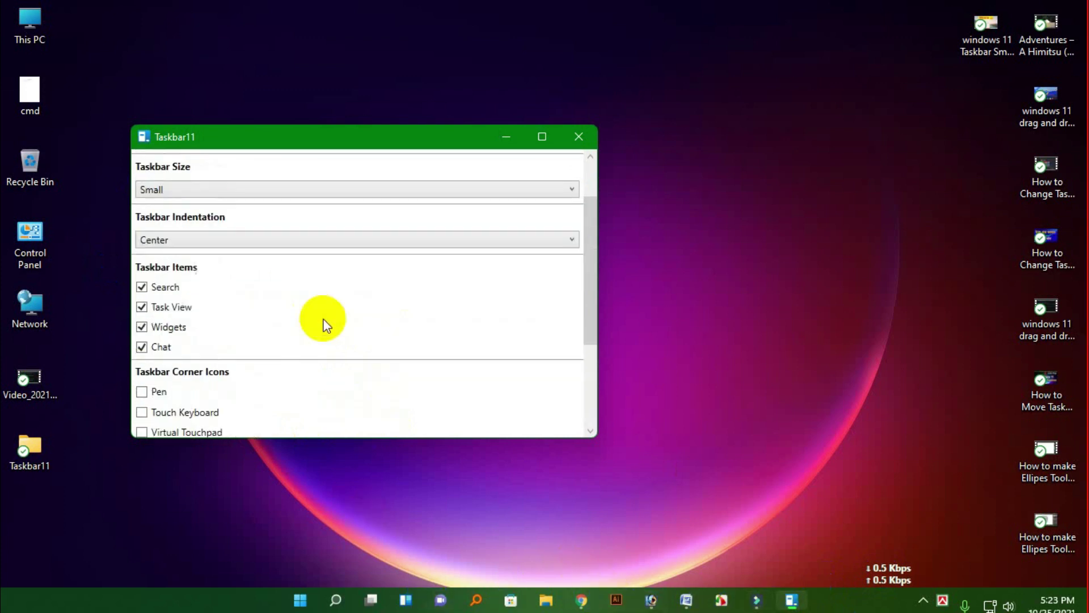
left_click(229, 190)
left_click(162, 221)
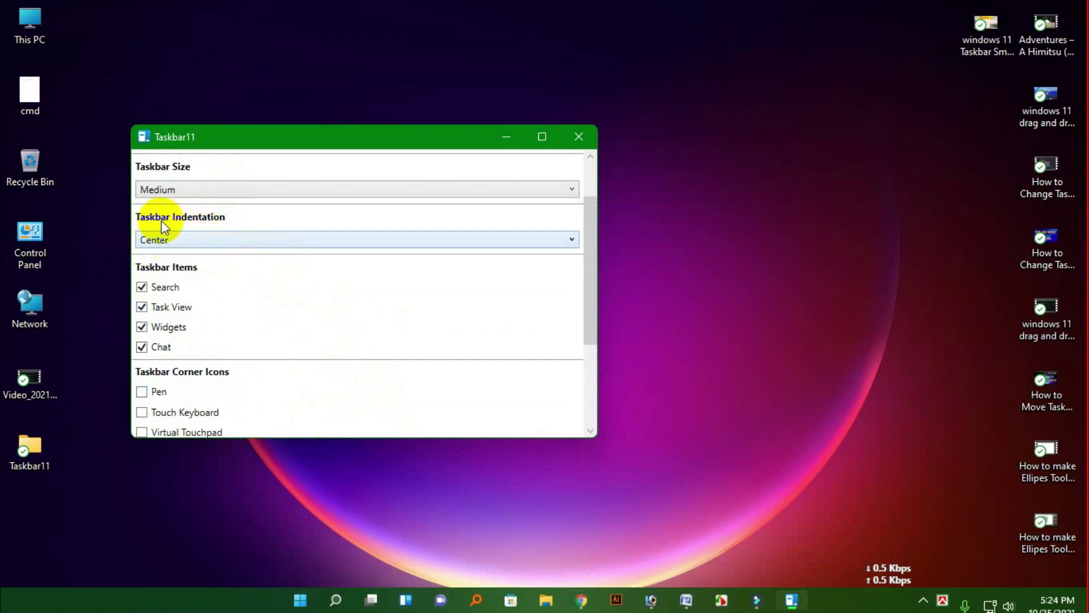
scroll(346, 341, "down", 3)
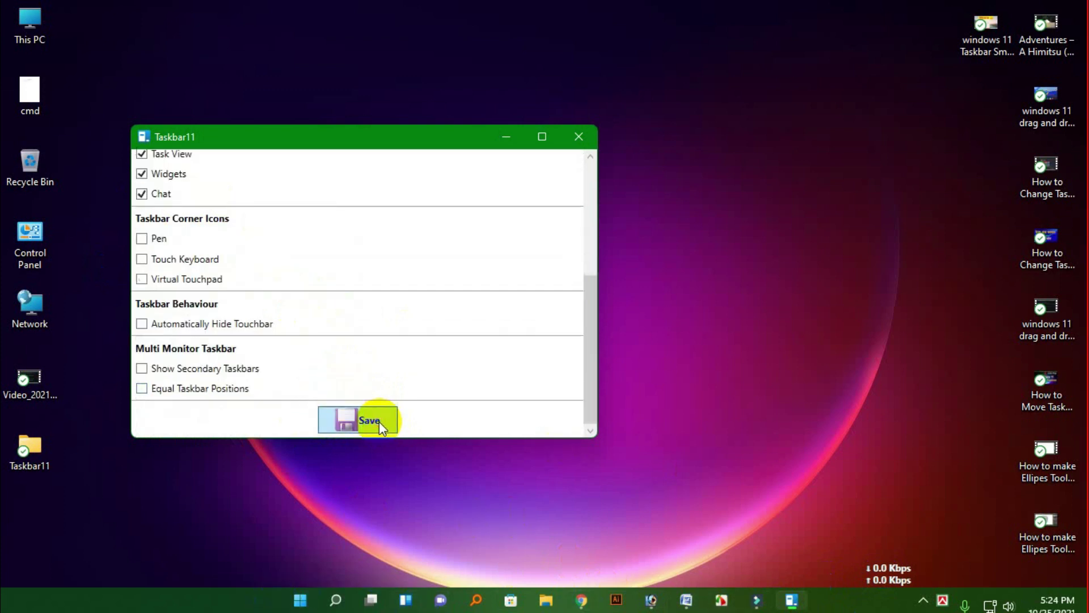
left_click(377, 421)
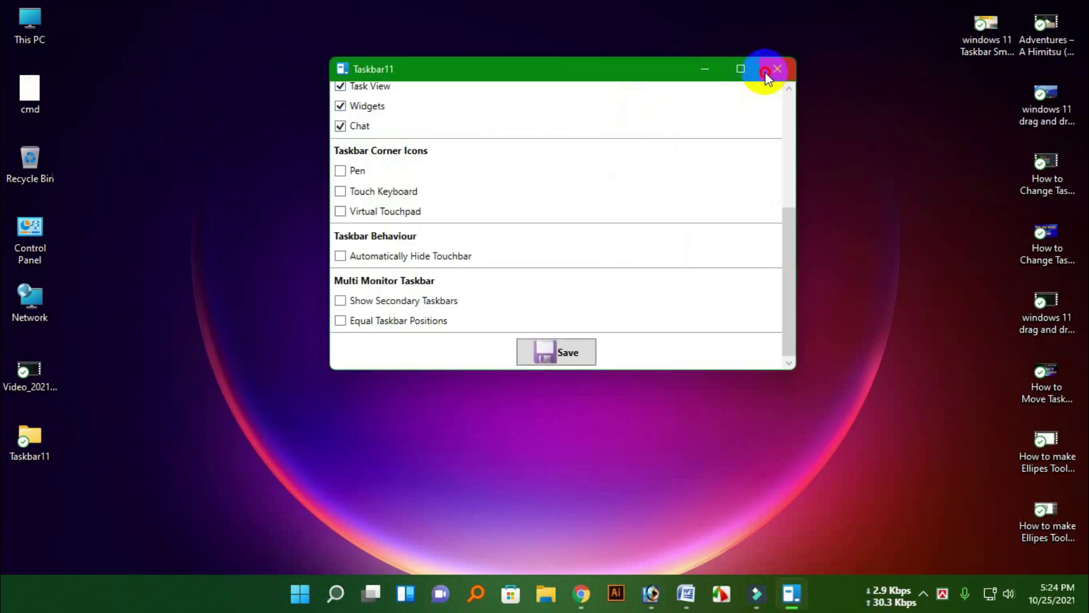
left_click(766, 74)
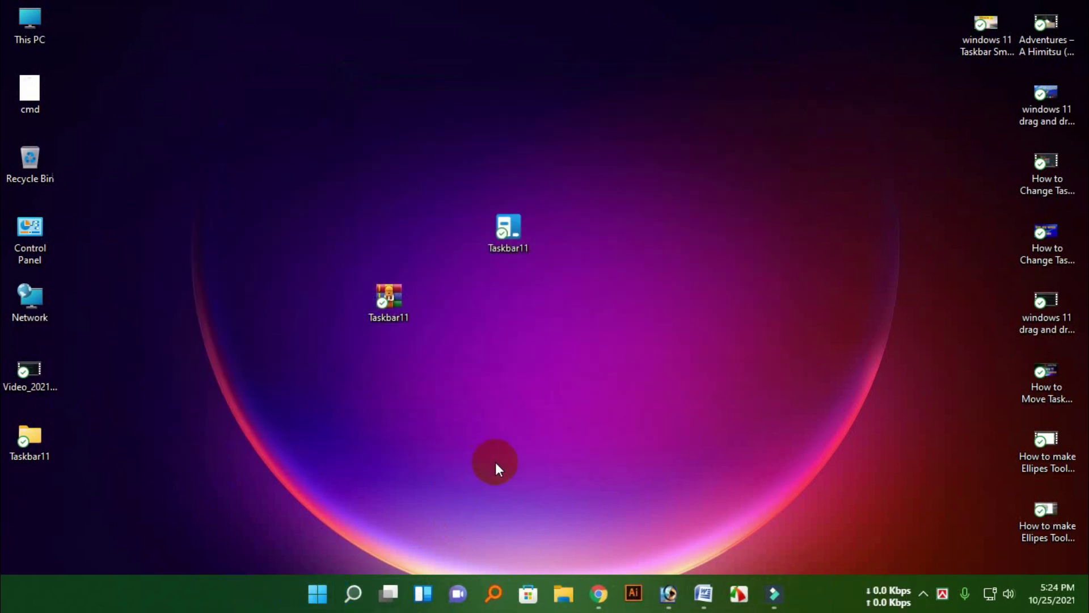